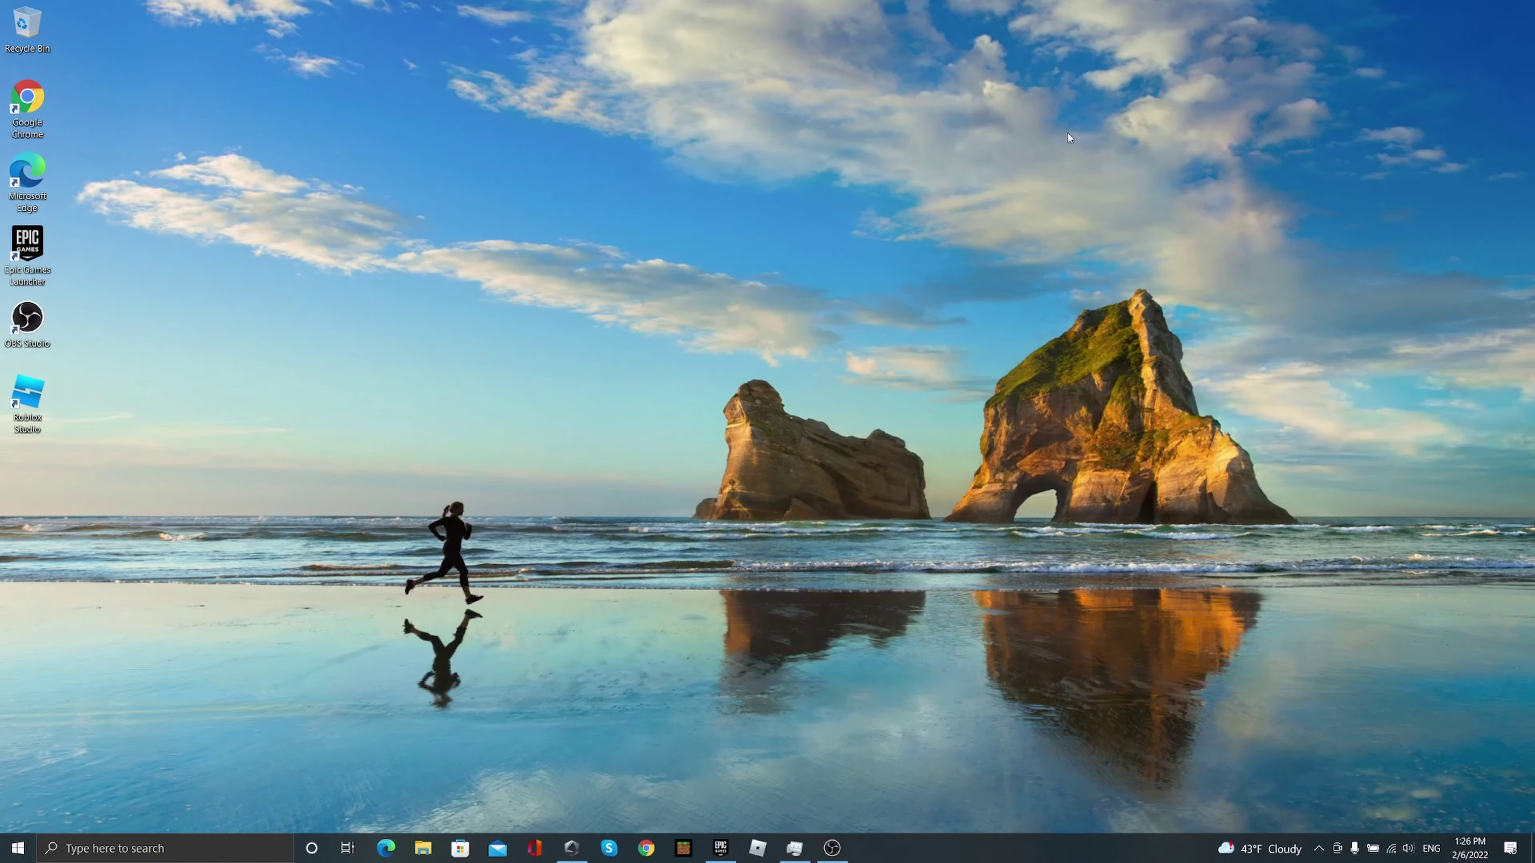
# Step: Check the NVIDIA GPU's activity in Task Manager, and view the CPU and GPU stats in Armoury Crate
pyautogui.click(797, 850)
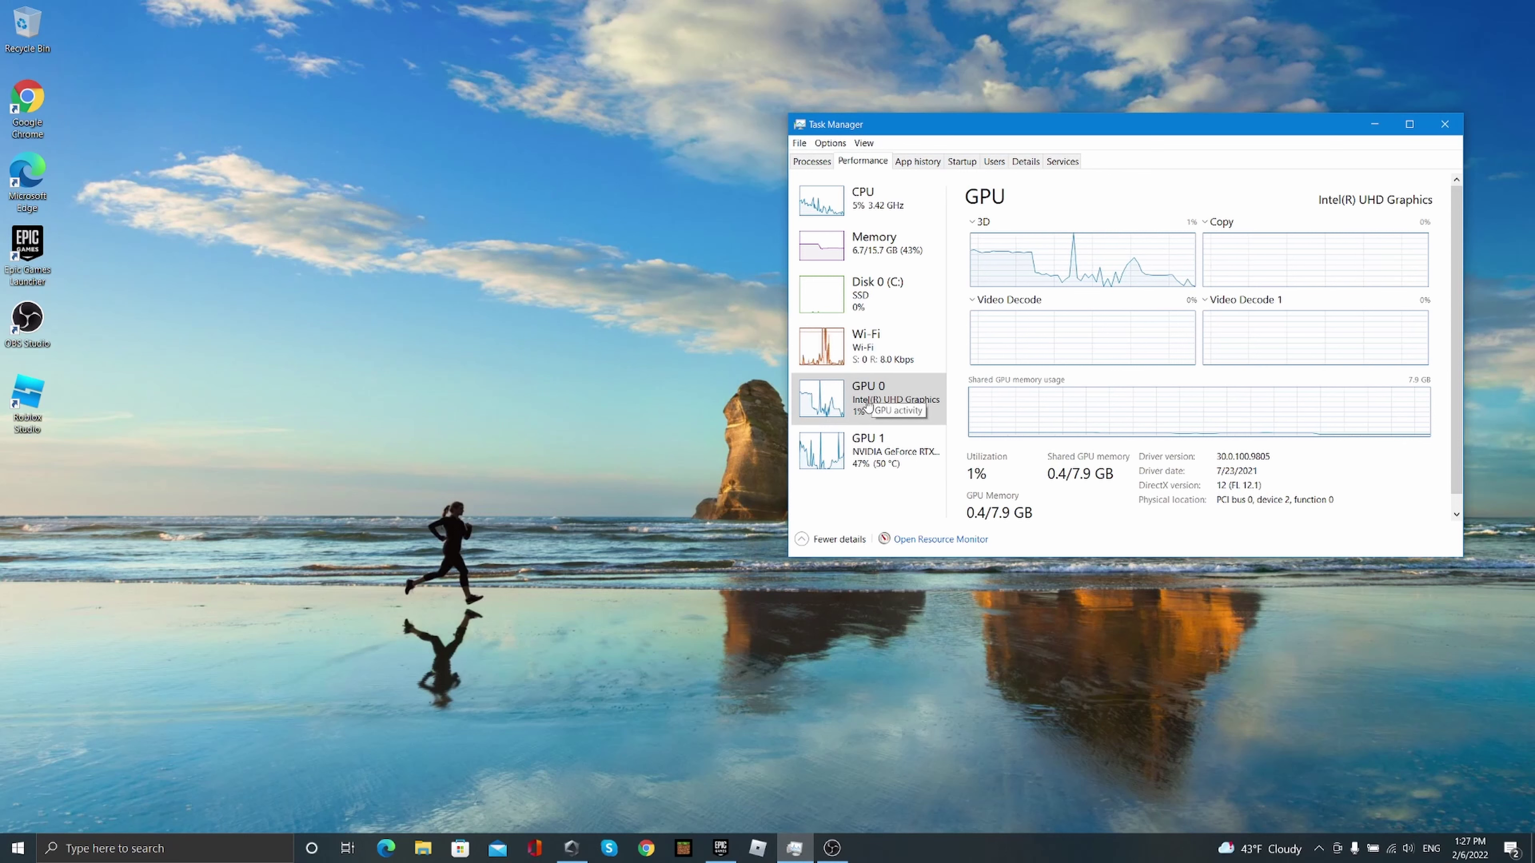
pyautogui.click(875, 459)
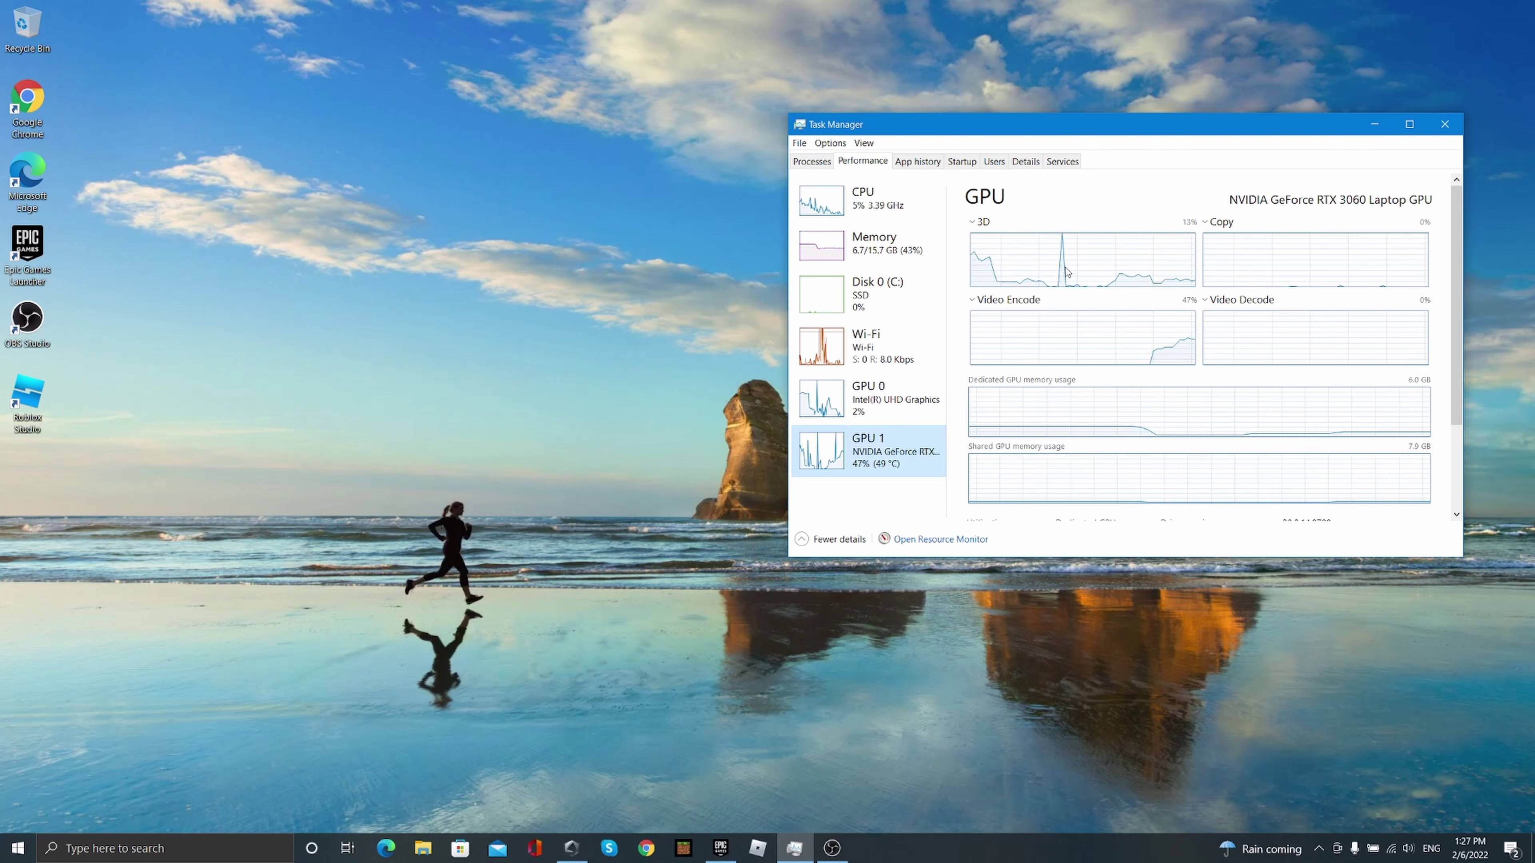
pyautogui.click(570, 843)
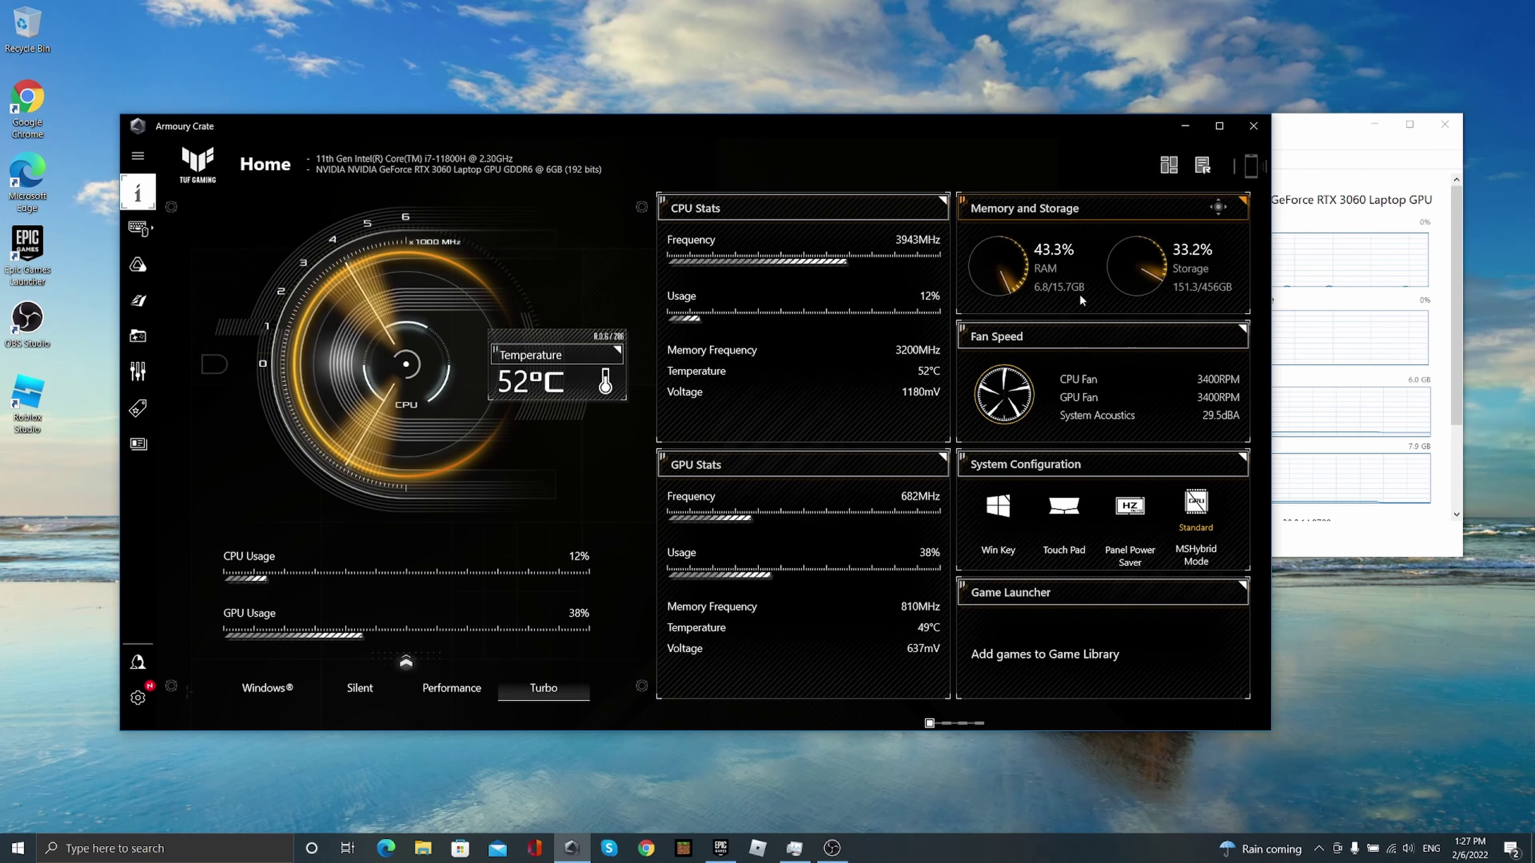
pyautogui.click(1184, 127)
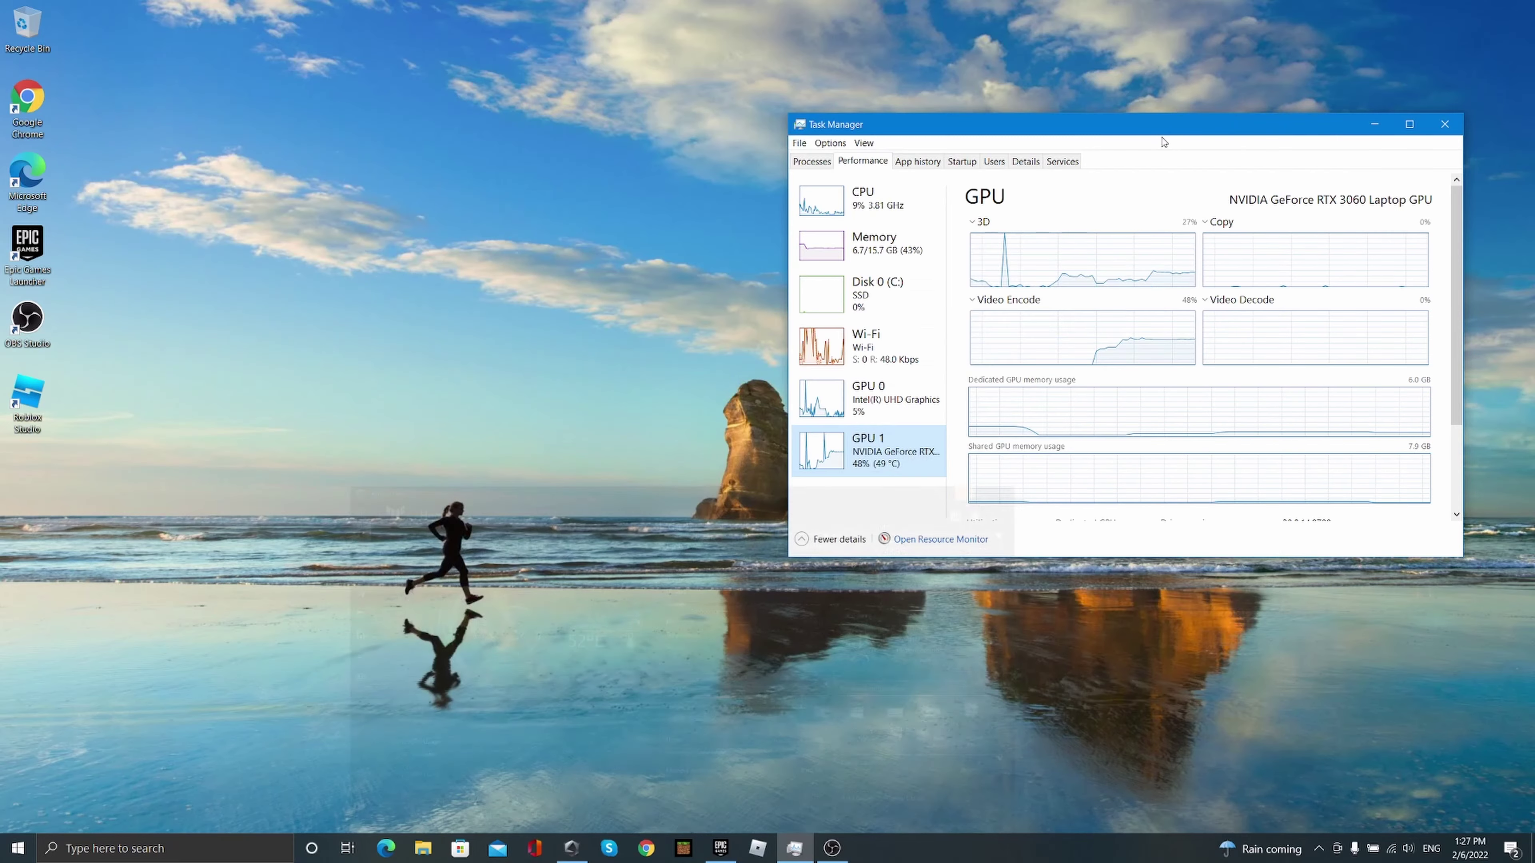
# Step: In NVIDIA Control Panel's 3D settings, set the preferred graphics processor to High-performance NVIDIA processor globally and for Fortnite
pyautogui.rightClick(491, 406)
pyautogui.click(528, 526)
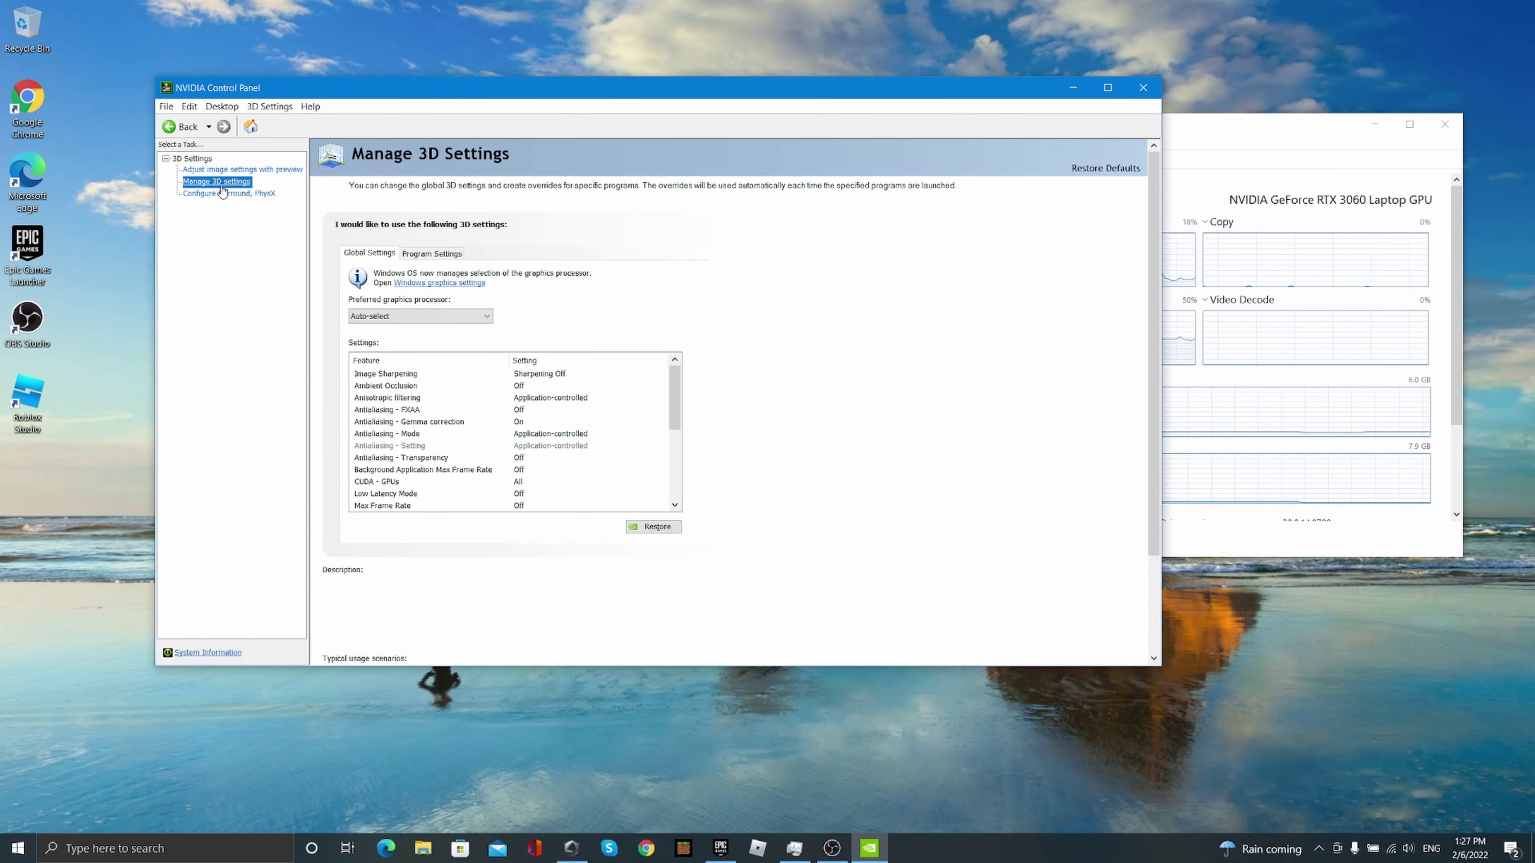
pyautogui.click(381, 317)
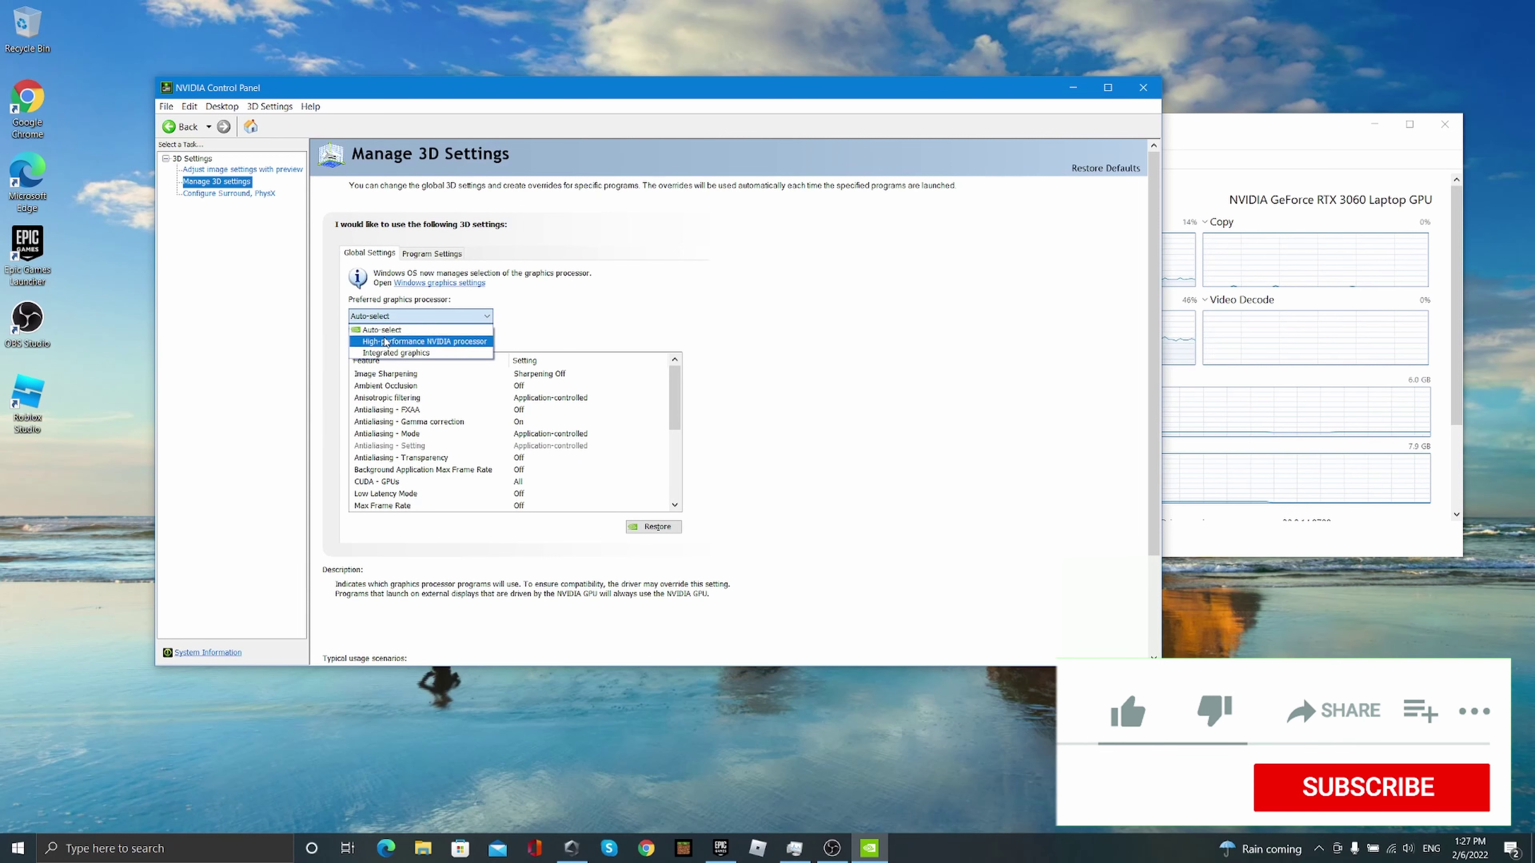
pyautogui.click(385, 342)
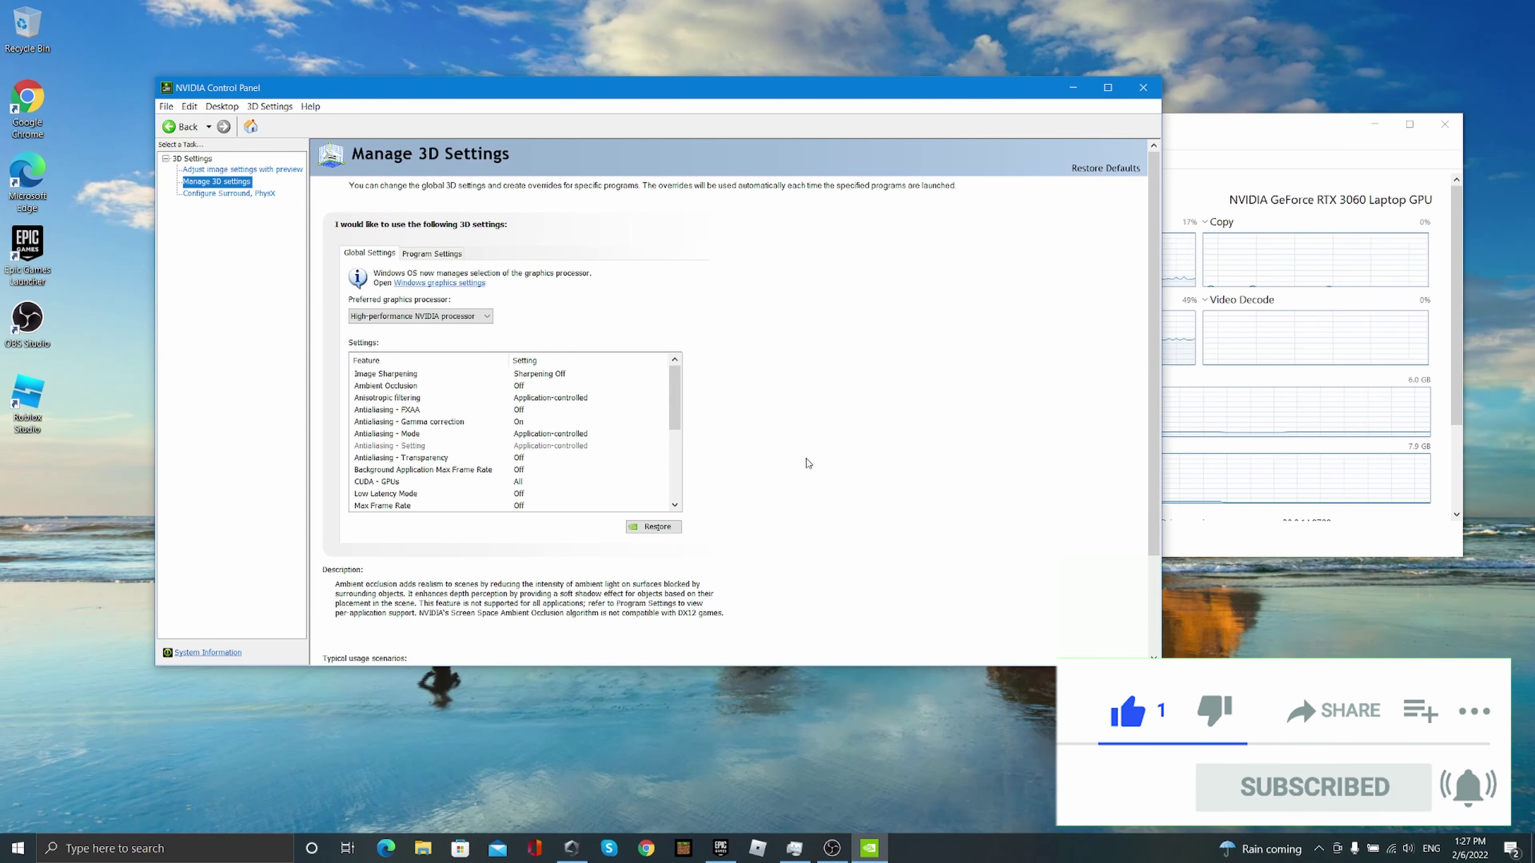
pyautogui.click(429, 254)
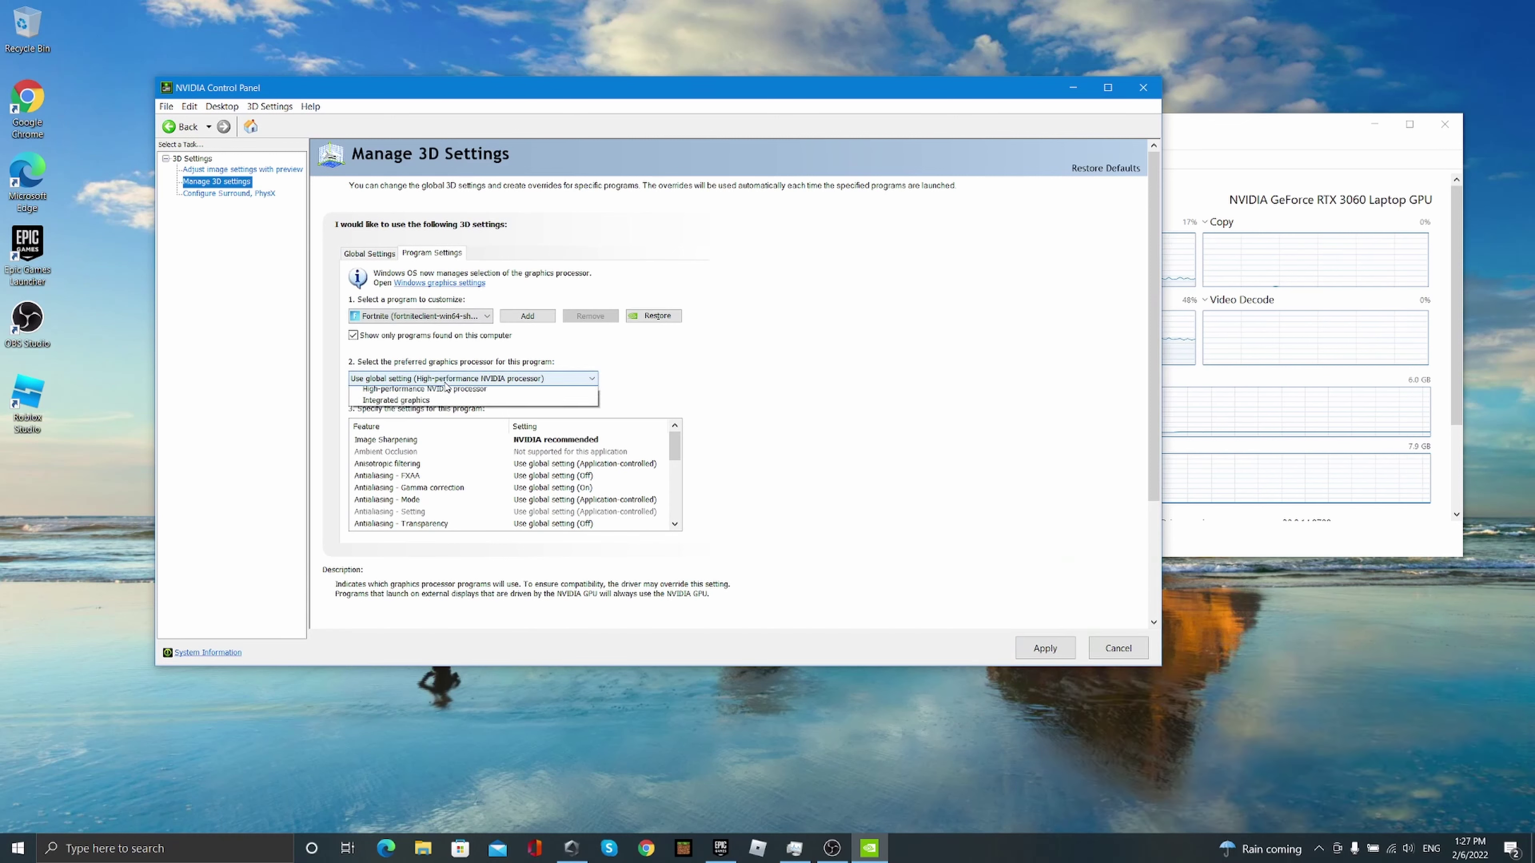
pyautogui.click(439, 403)
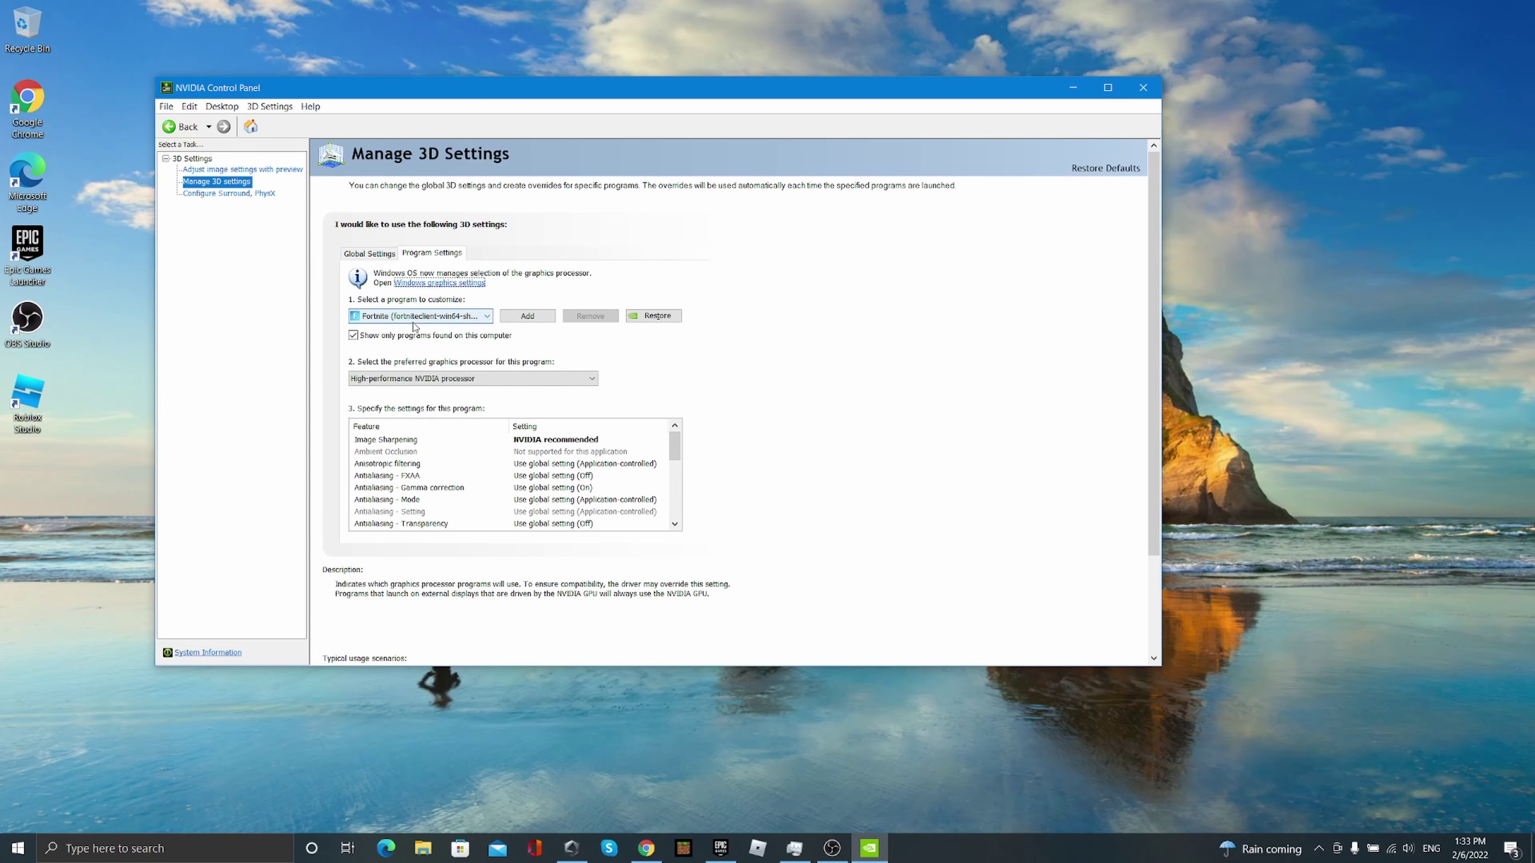
# Step: Open the Windows graphics settings and save High performance as the graphics preference for Fortnite
pyautogui.click(459, 284)
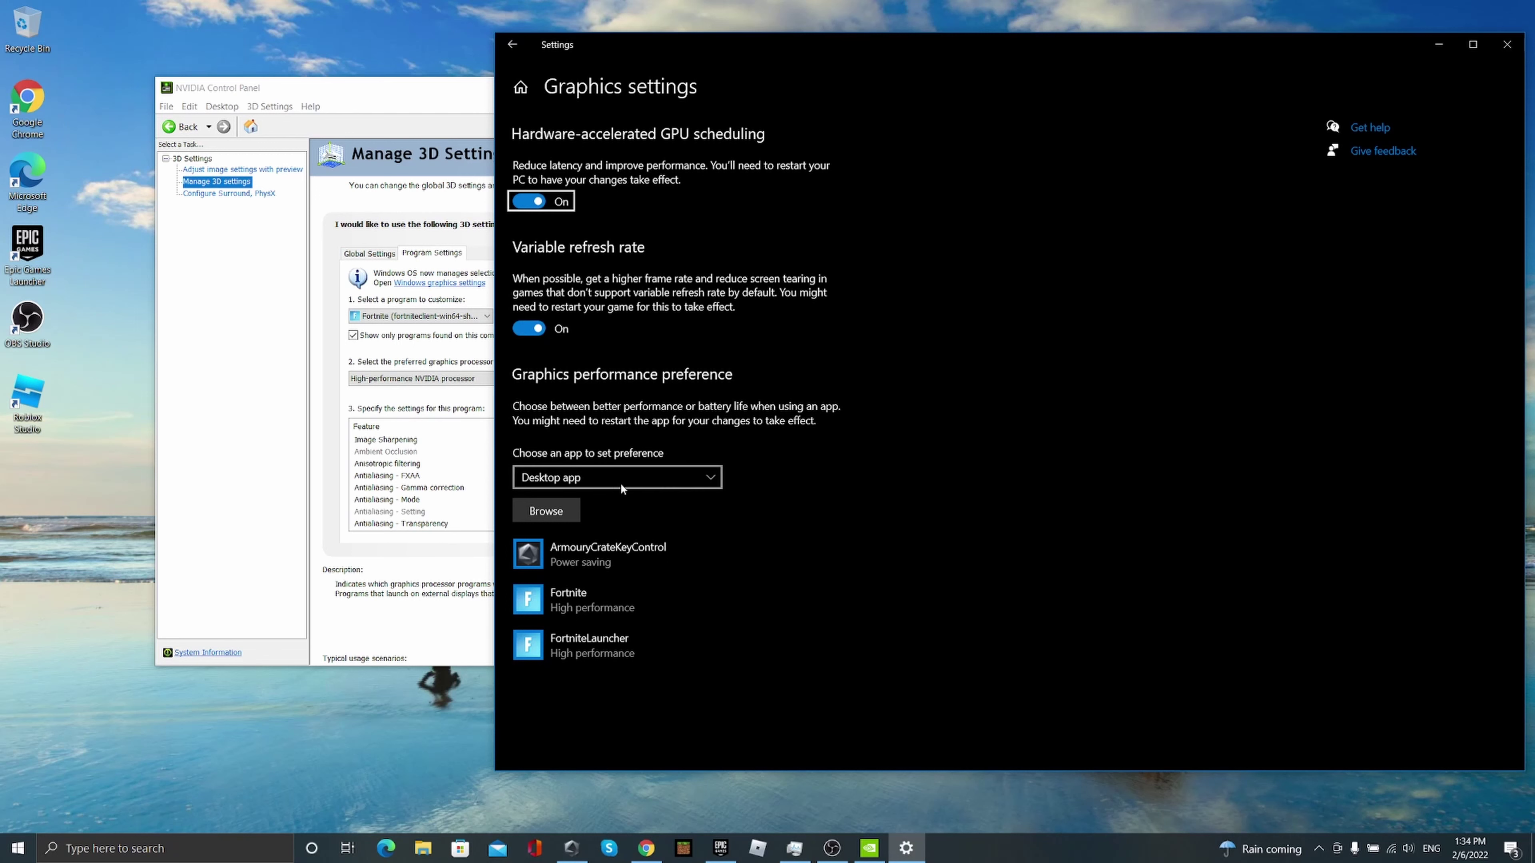
pyautogui.click(553, 512)
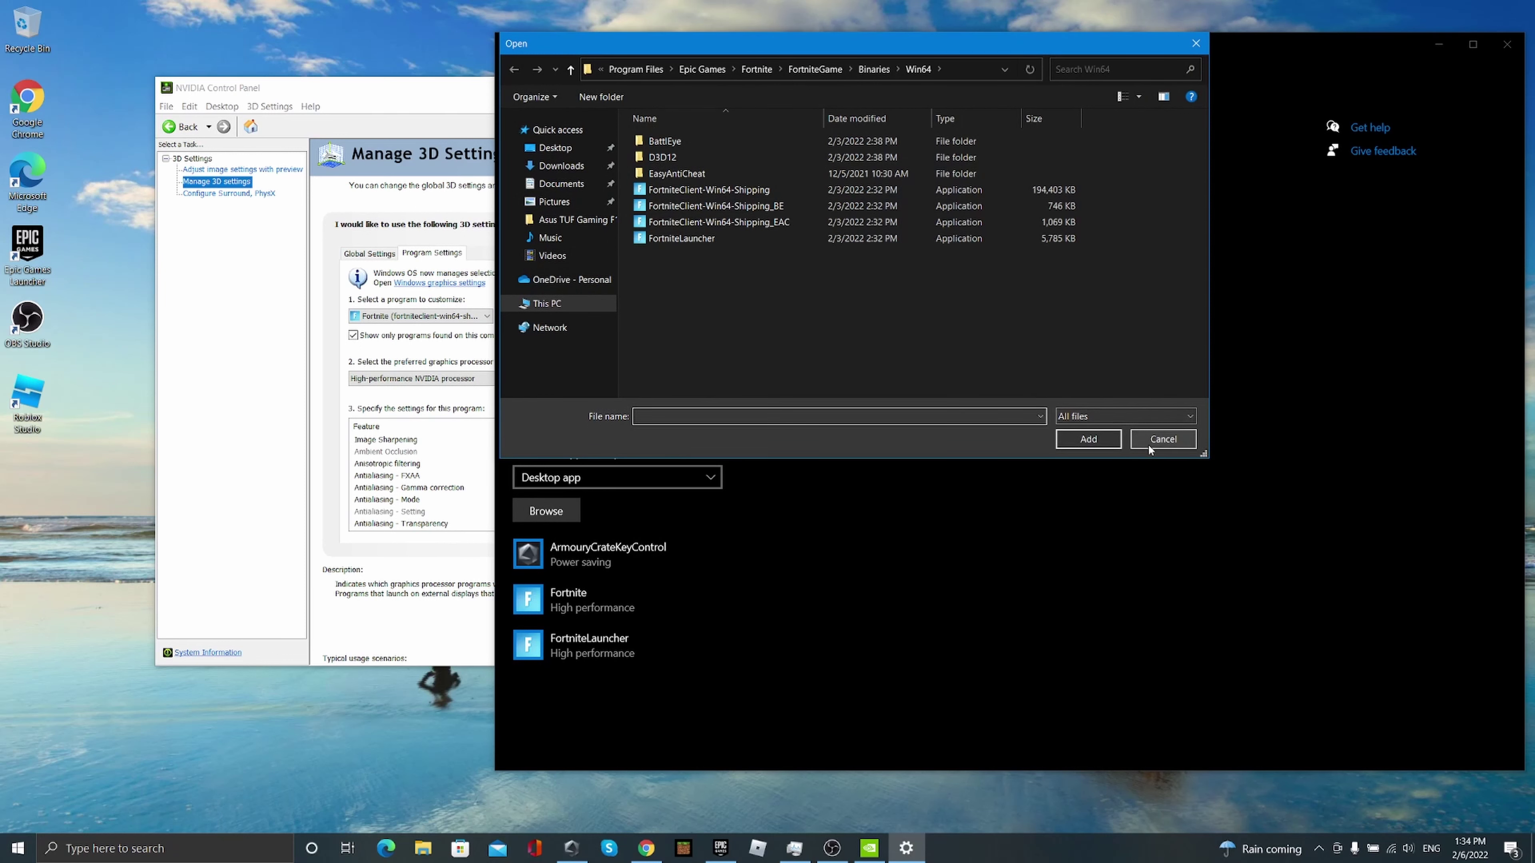
pyautogui.click(1138, 440)
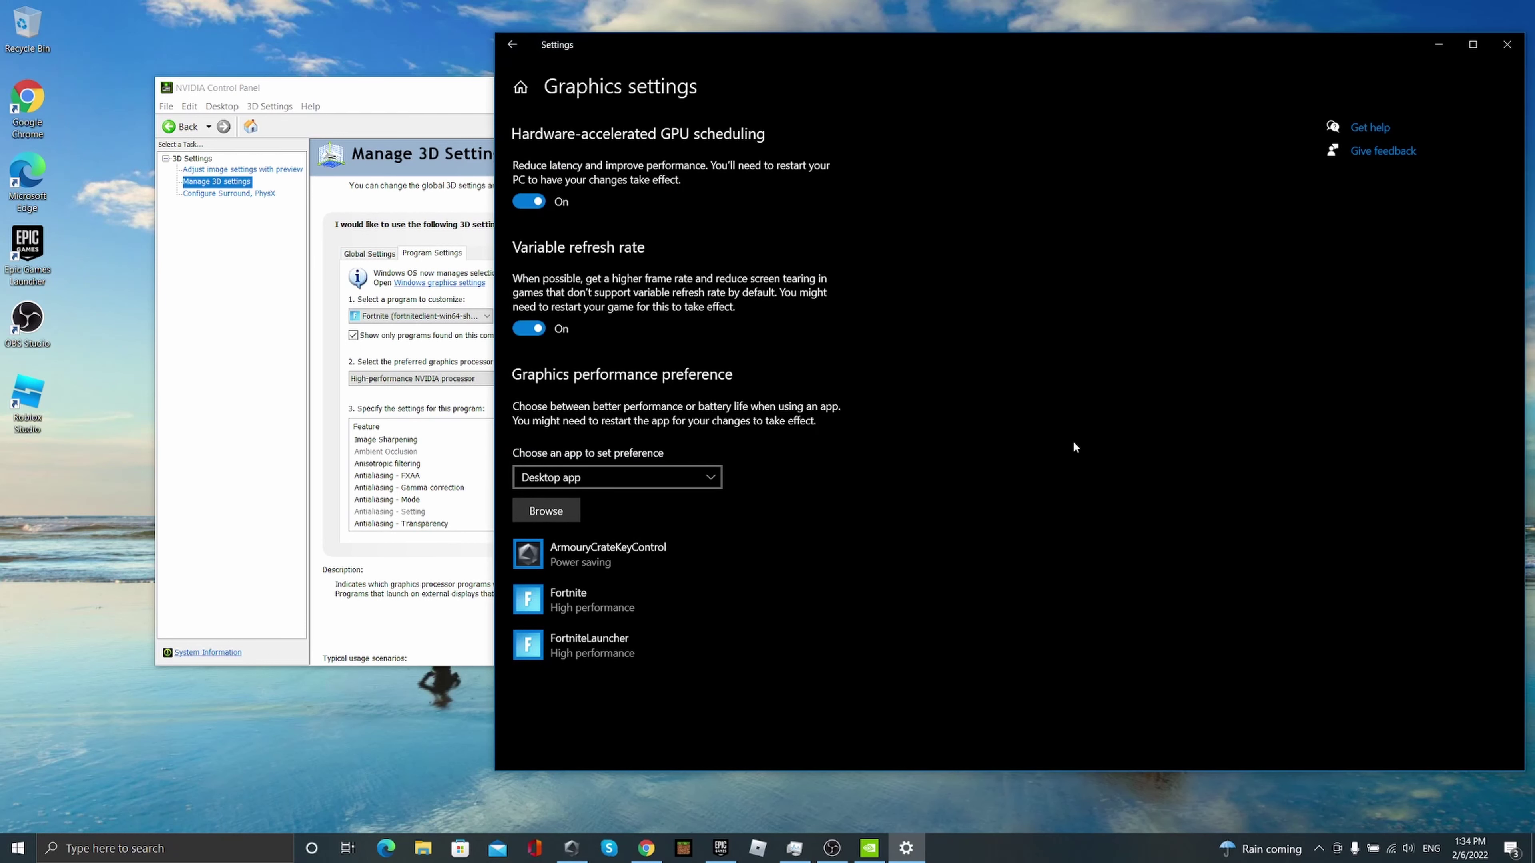
pyautogui.click(574, 592)
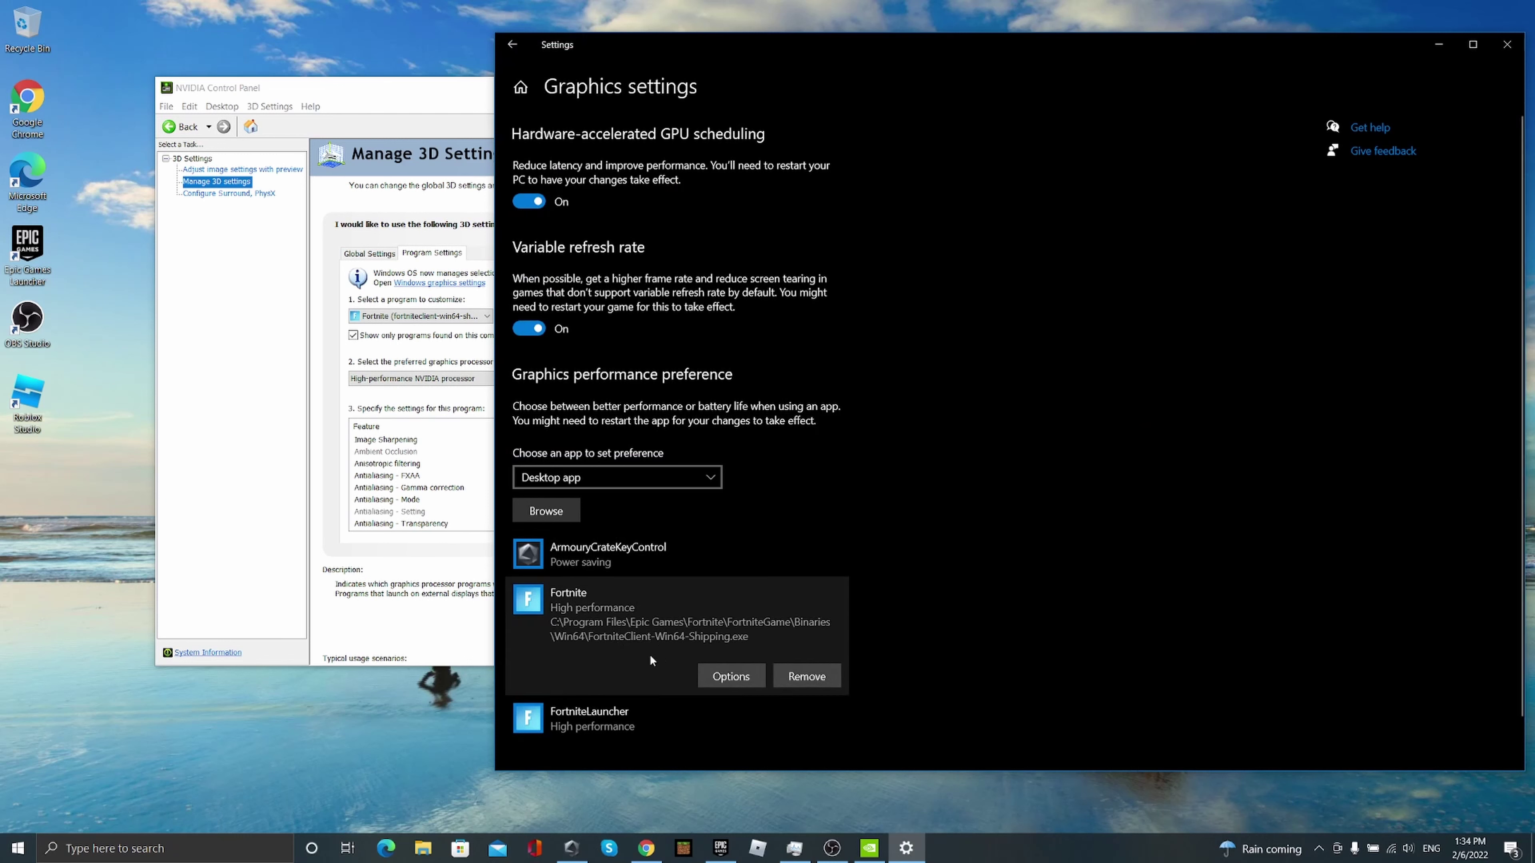
pyautogui.click(720, 682)
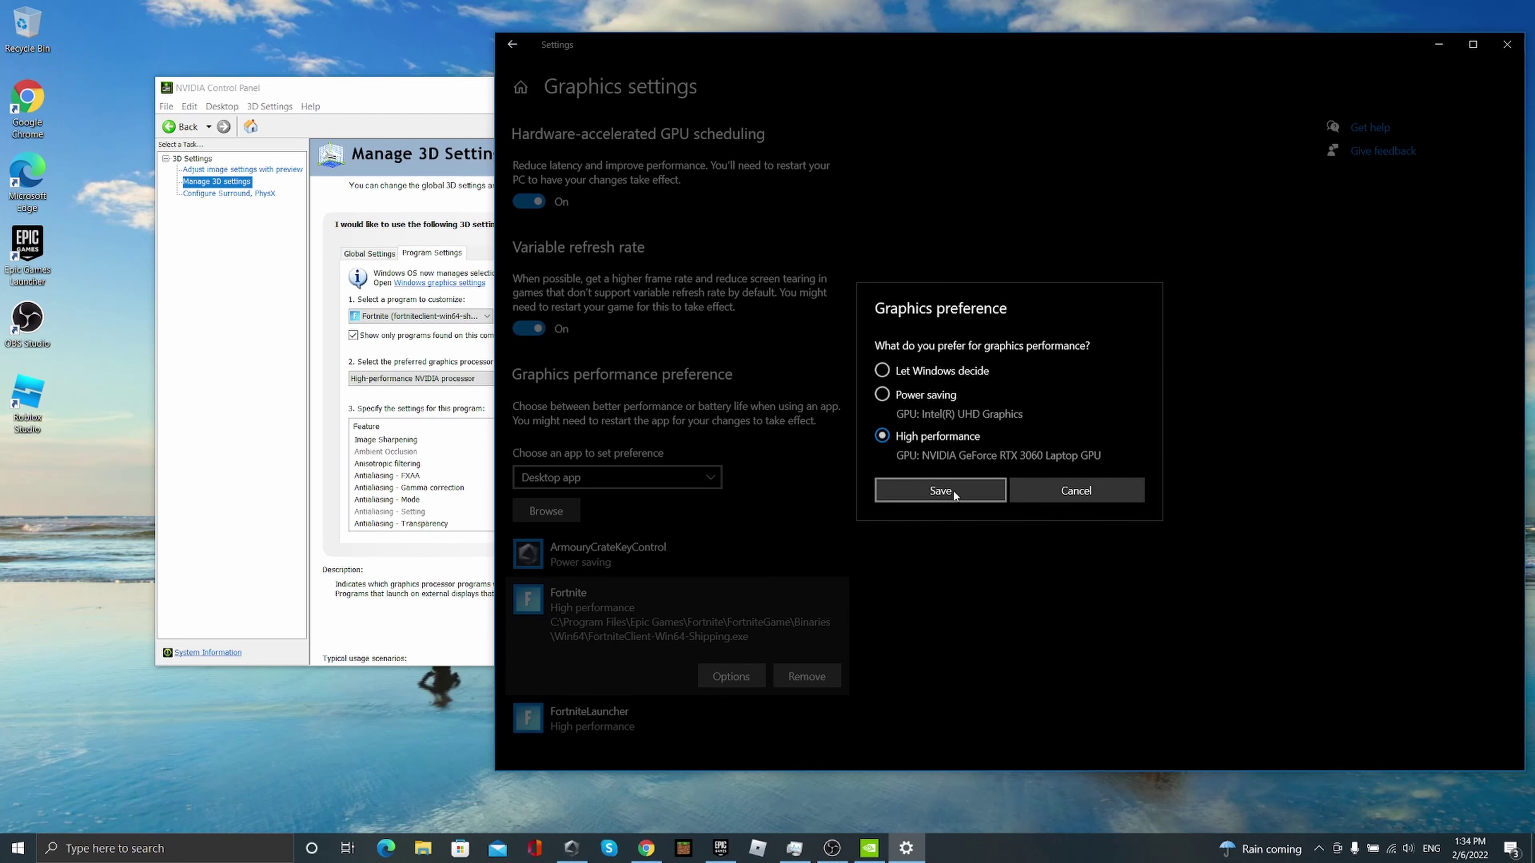
pyautogui.click(940, 490)
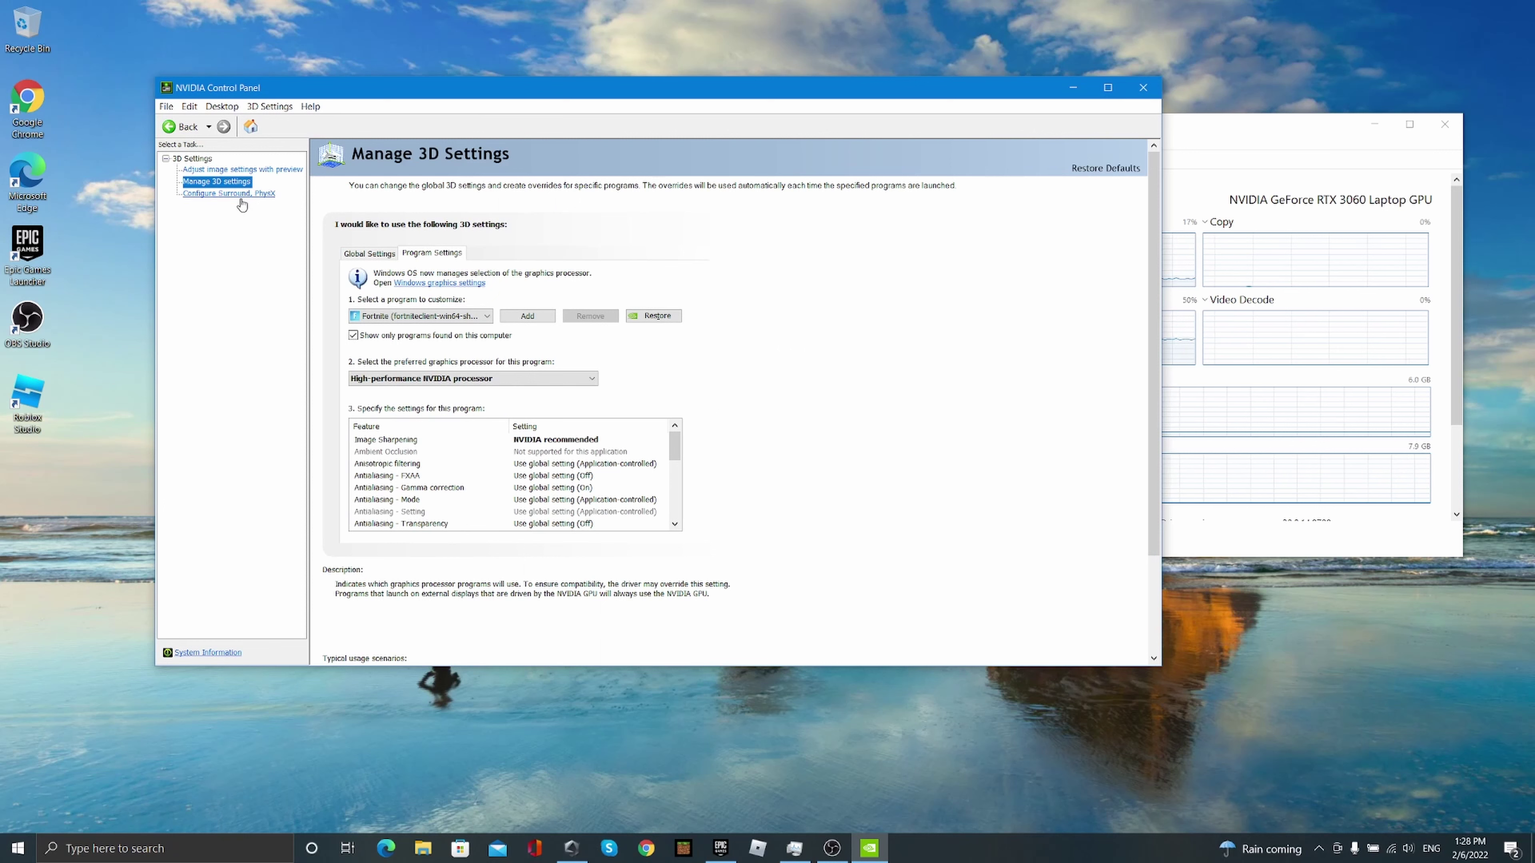
# Step: Set the PhysX processor to NVIDIA GeForce RTX 3060 Laptop GPU in NVIDIA Control Panel and apply the change
pyautogui.click(243, 195)
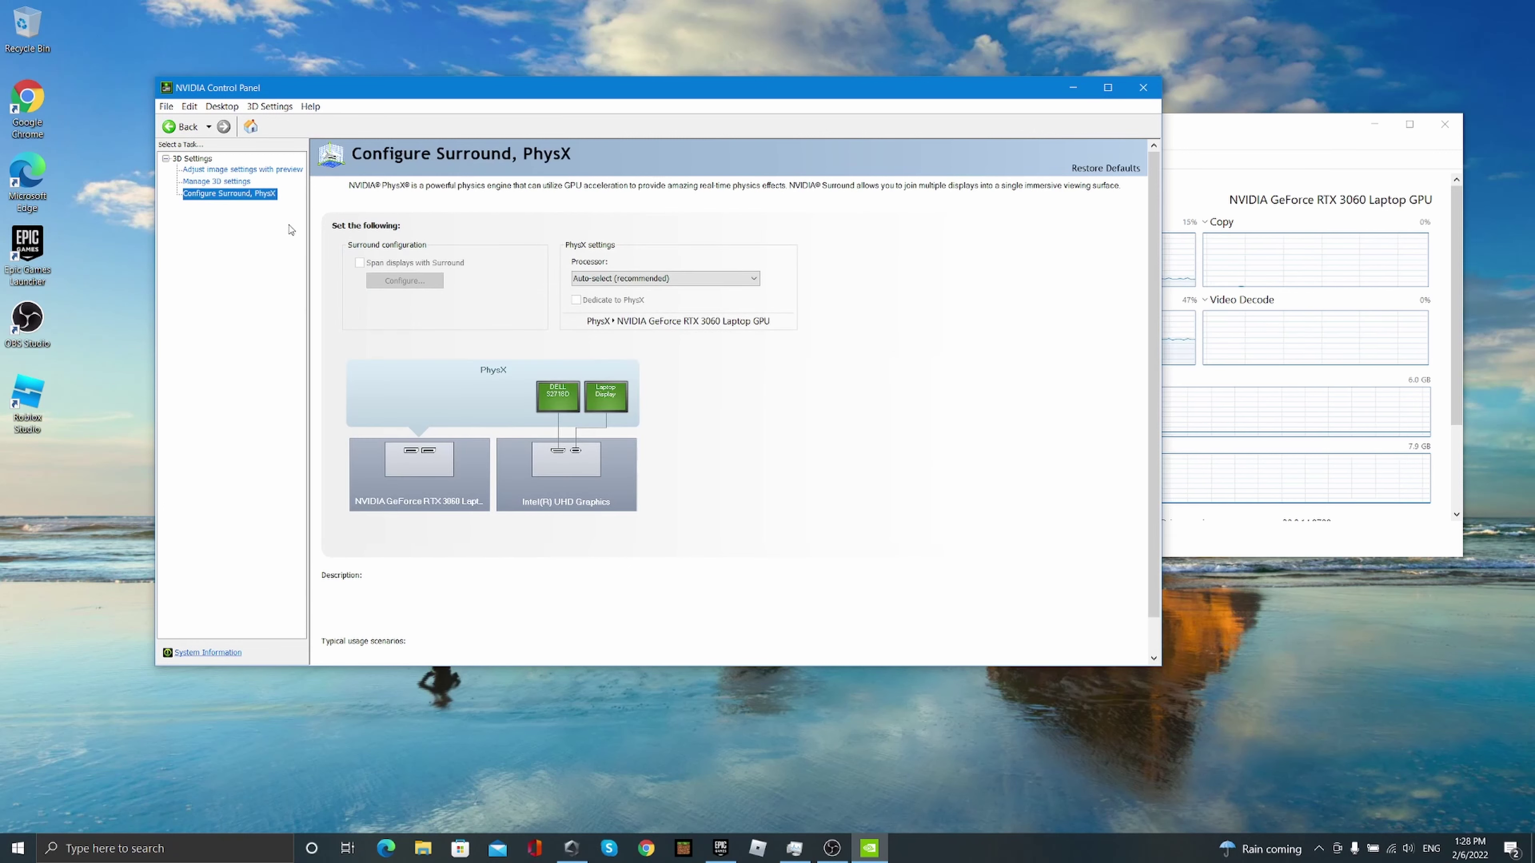
pyautogui.click(617, 279)
pyautogui.click(618, 303)
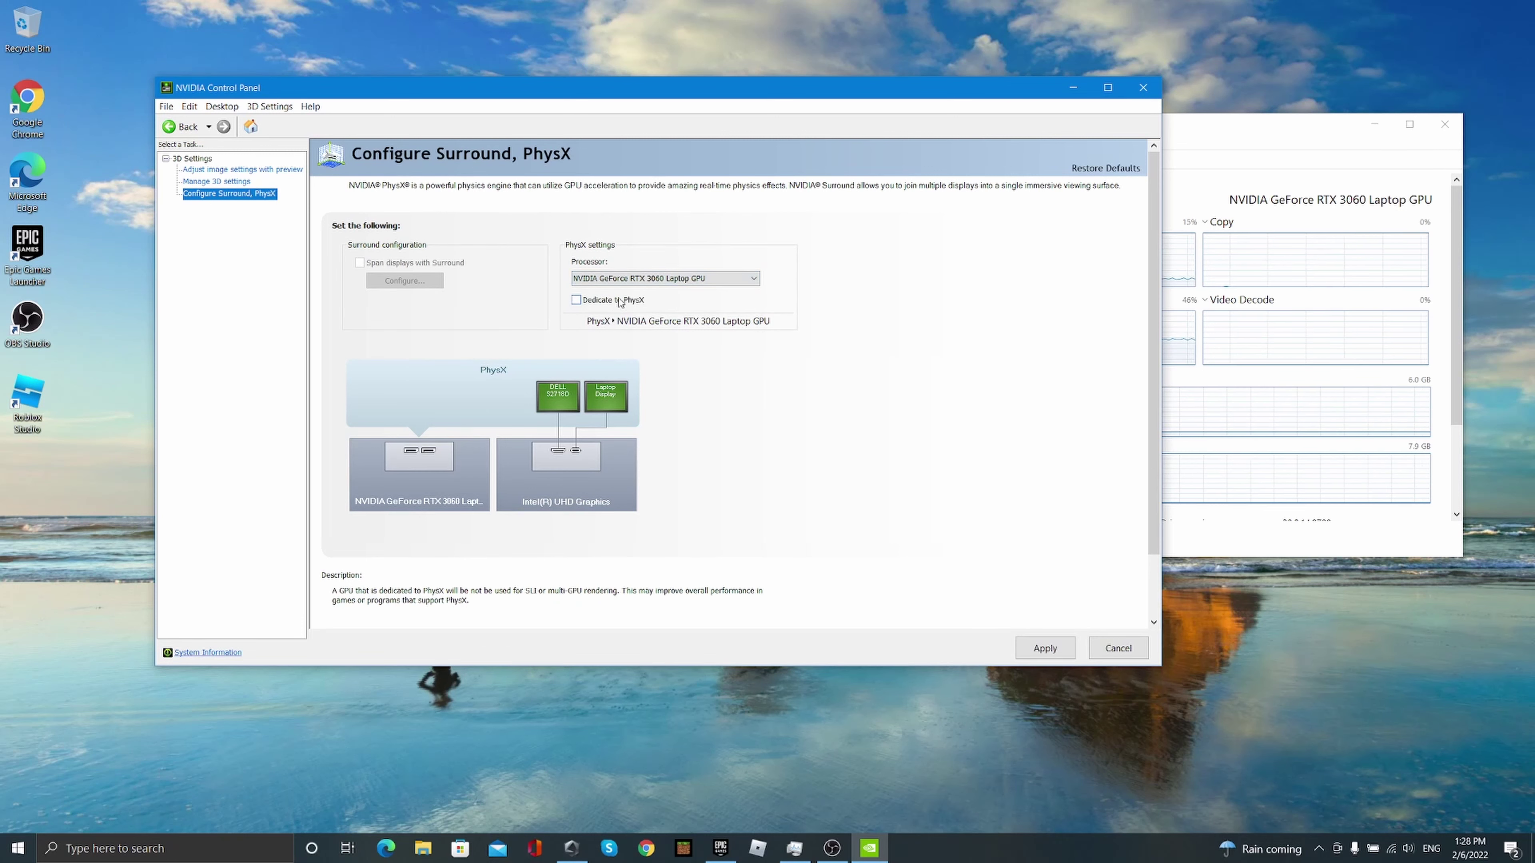
pyautogui.click(1035, 650)
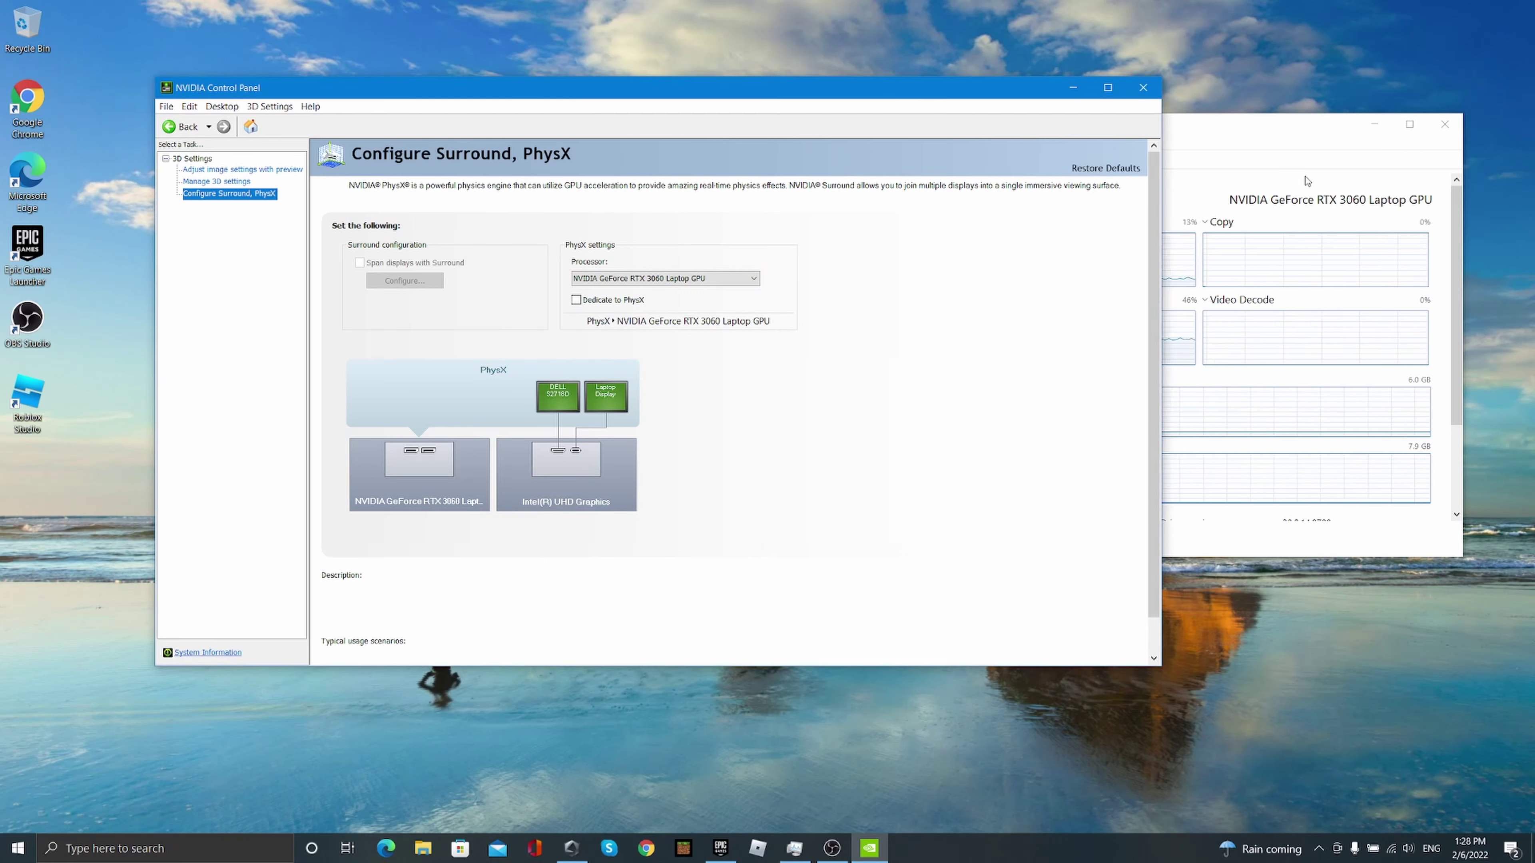
# Step: Switch to Task Manager and compare the activity of GPU 0 and GPU 1
pyautogui.click(1299, 144)
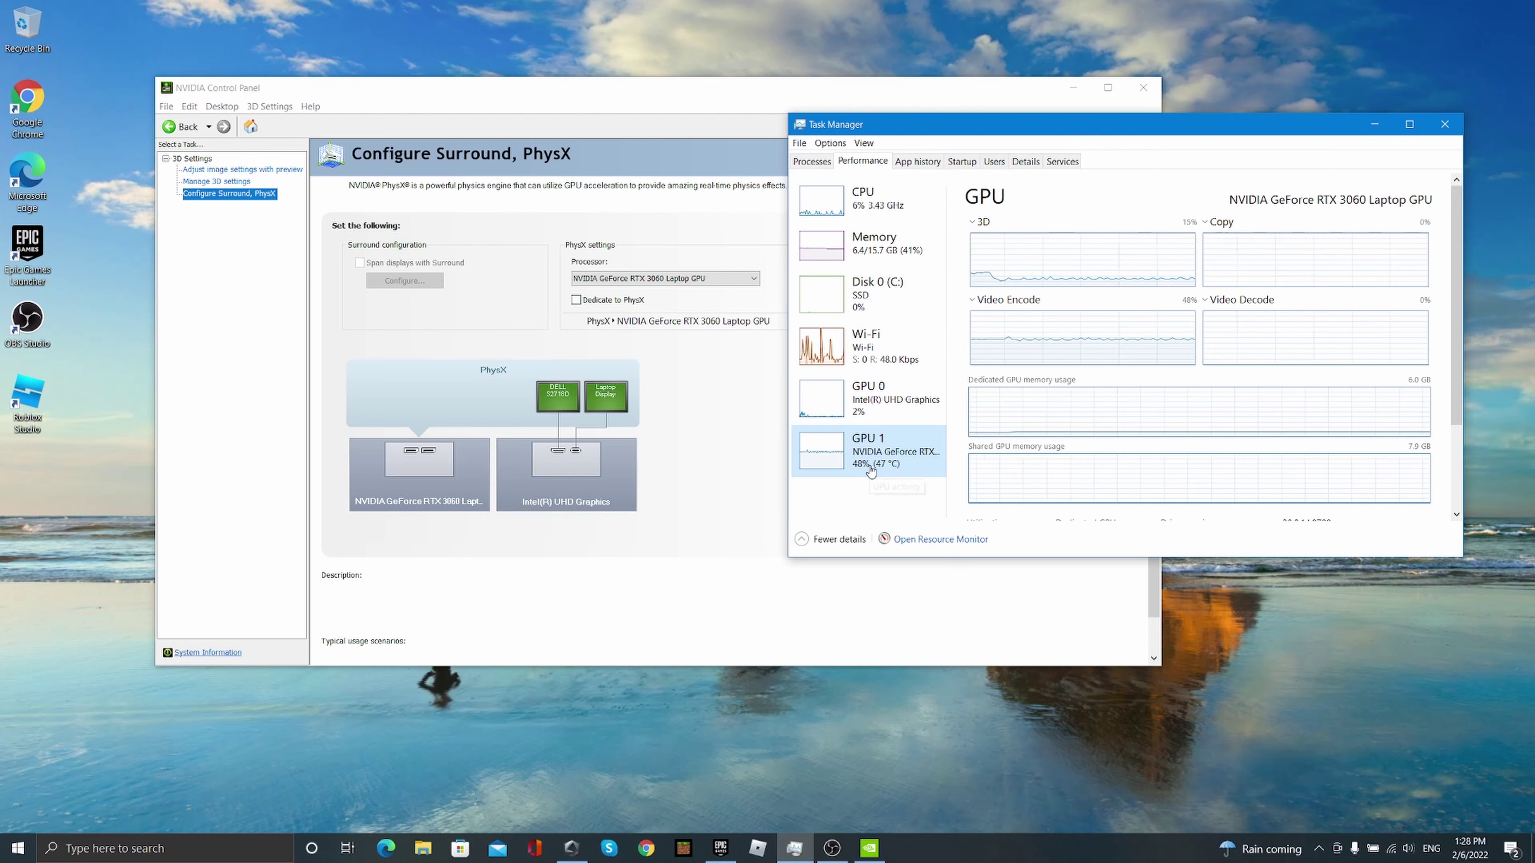
pyautogui.press('Up')
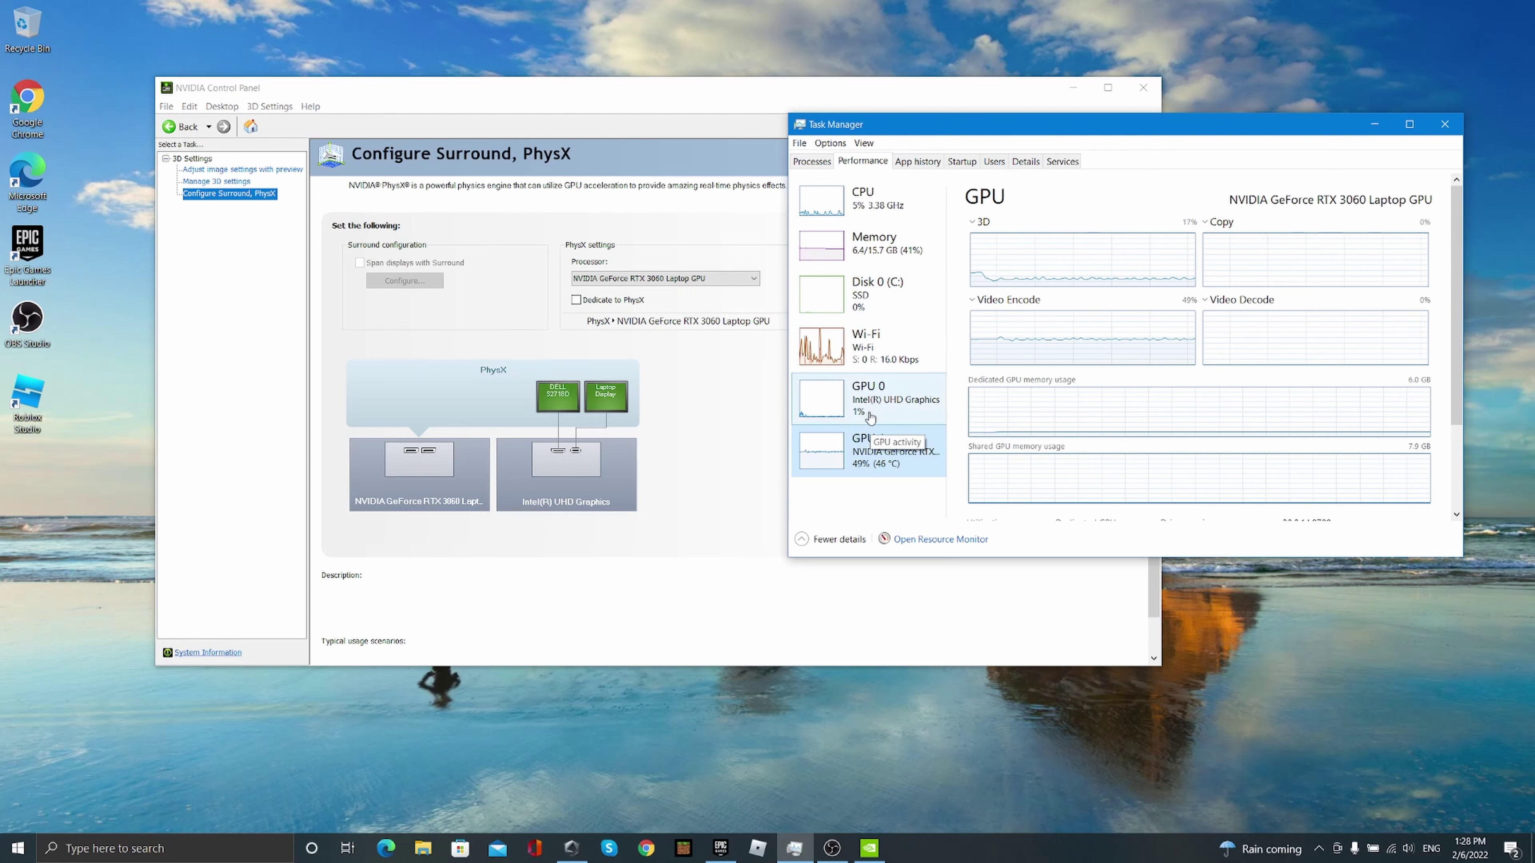
pyautogui.click(875, 464)
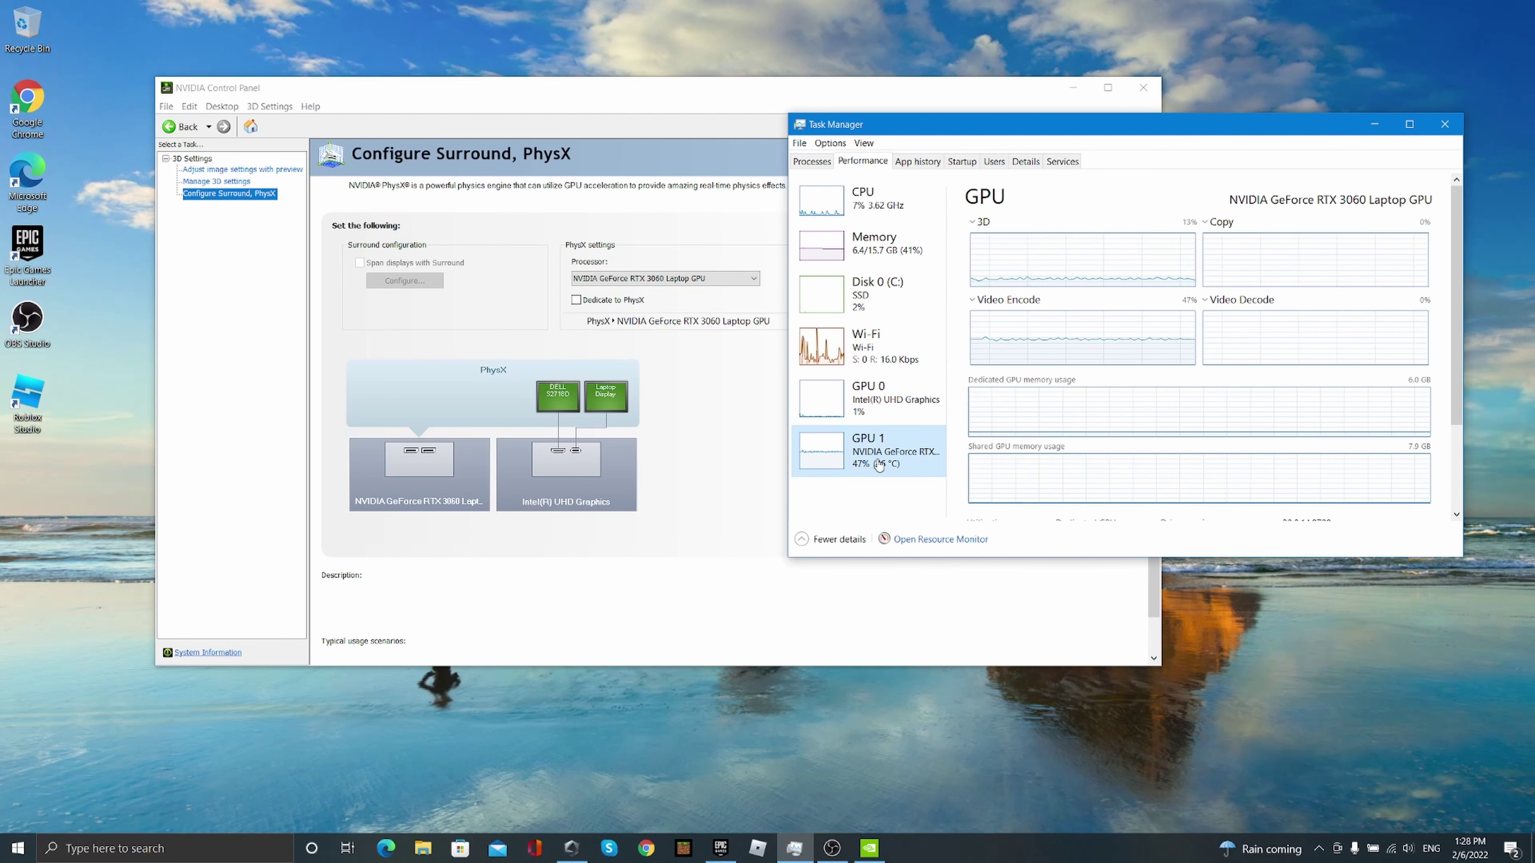
# Step: Switch to Chrome, download UserBenchmark from userbenchmark.com, and run its benchmarks
pyautogui.click(646, 848)
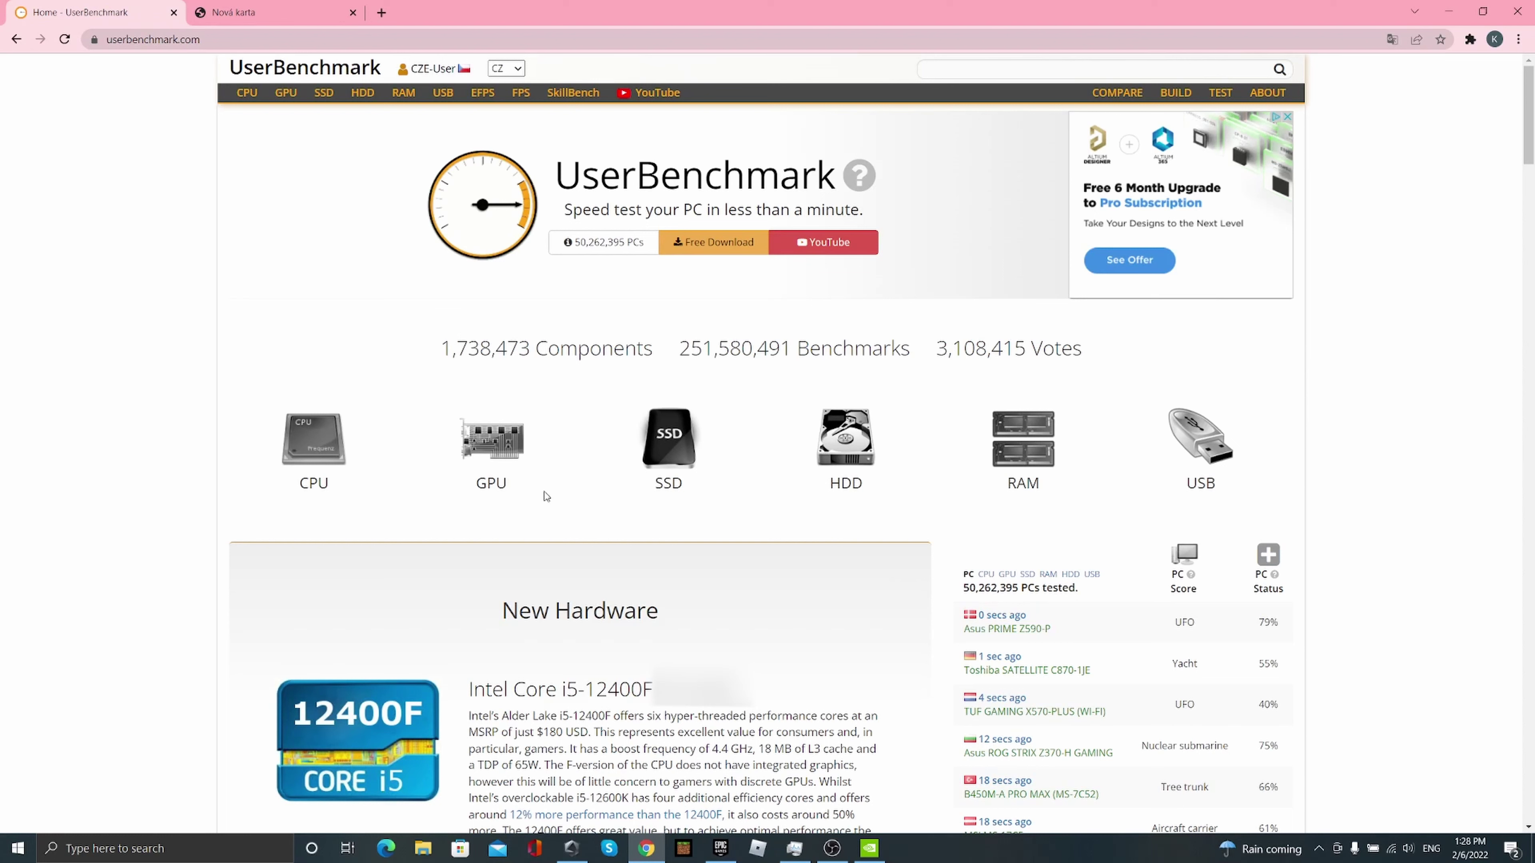
pyautogui.click(729, 245)
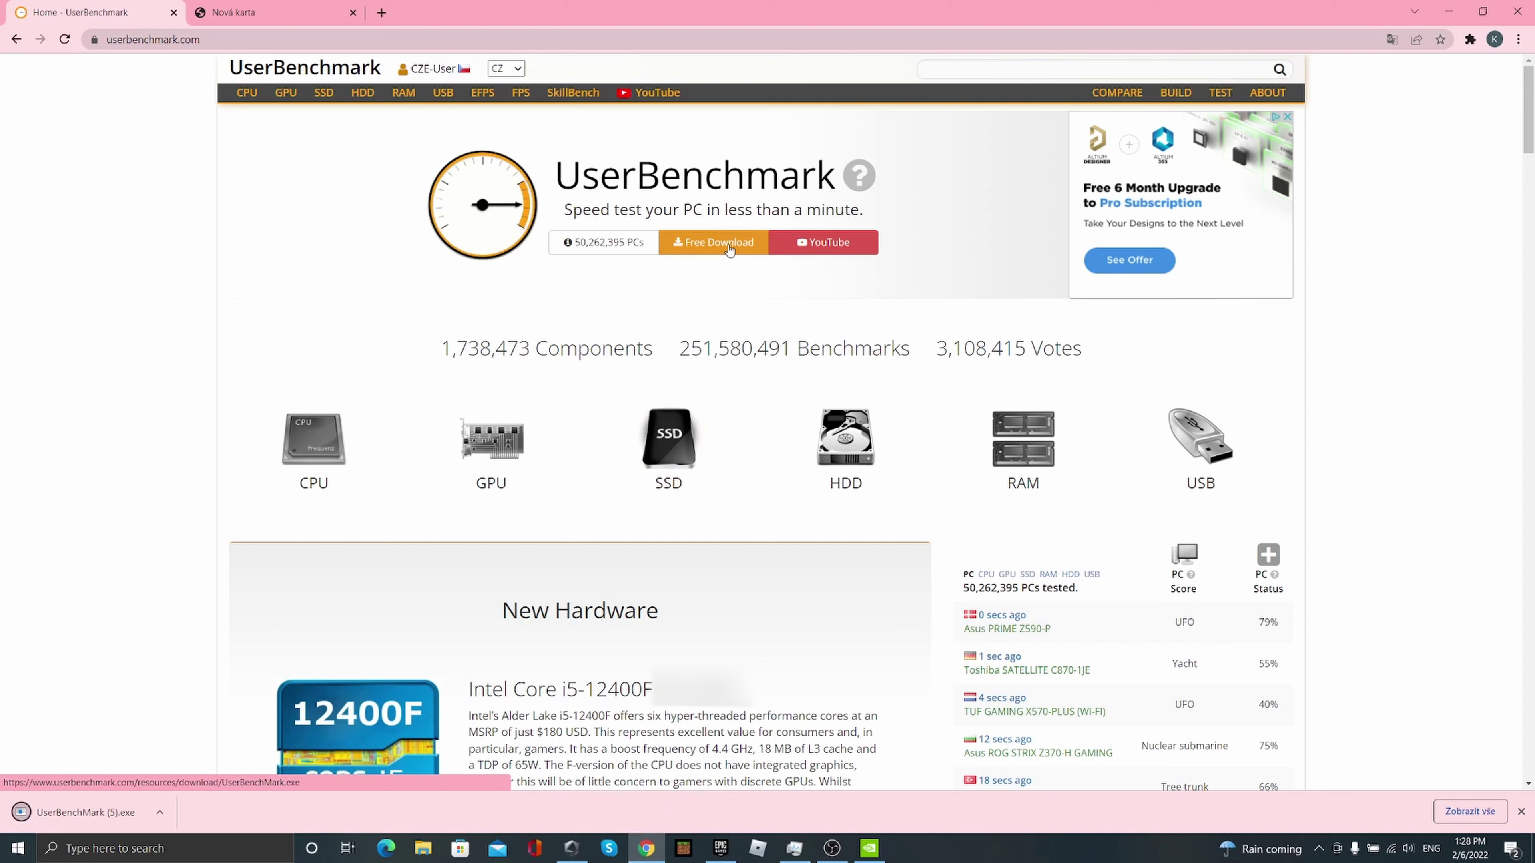
pyautogui.click(83, 814)
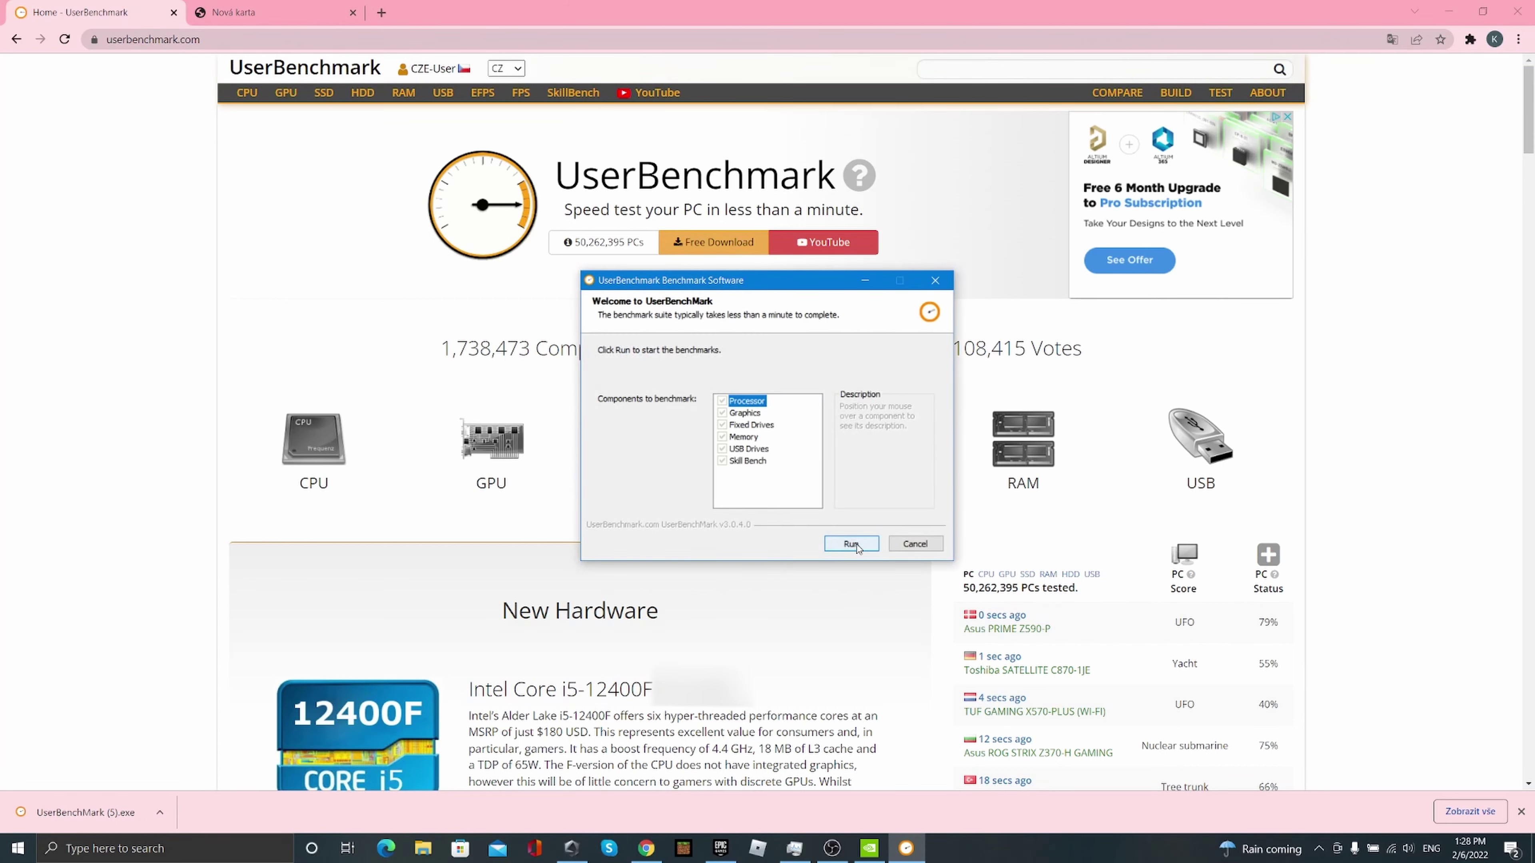
pyautogui.click(856, 545)
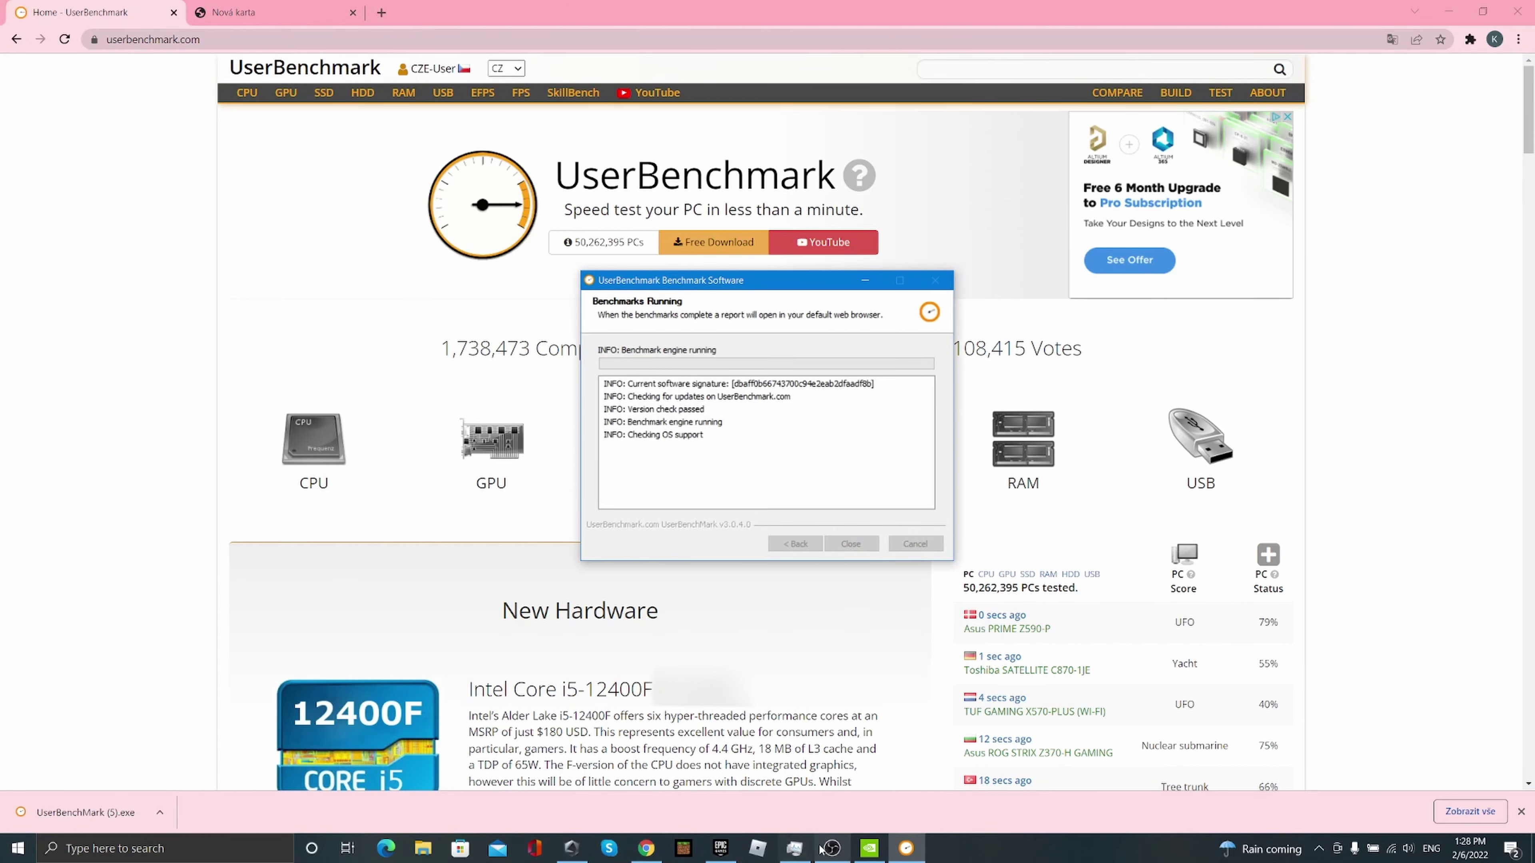
# Step: Arrange Task Manager beside the running benchmark and examine the CPU and memory usage
pyautogui.click(795, 848)
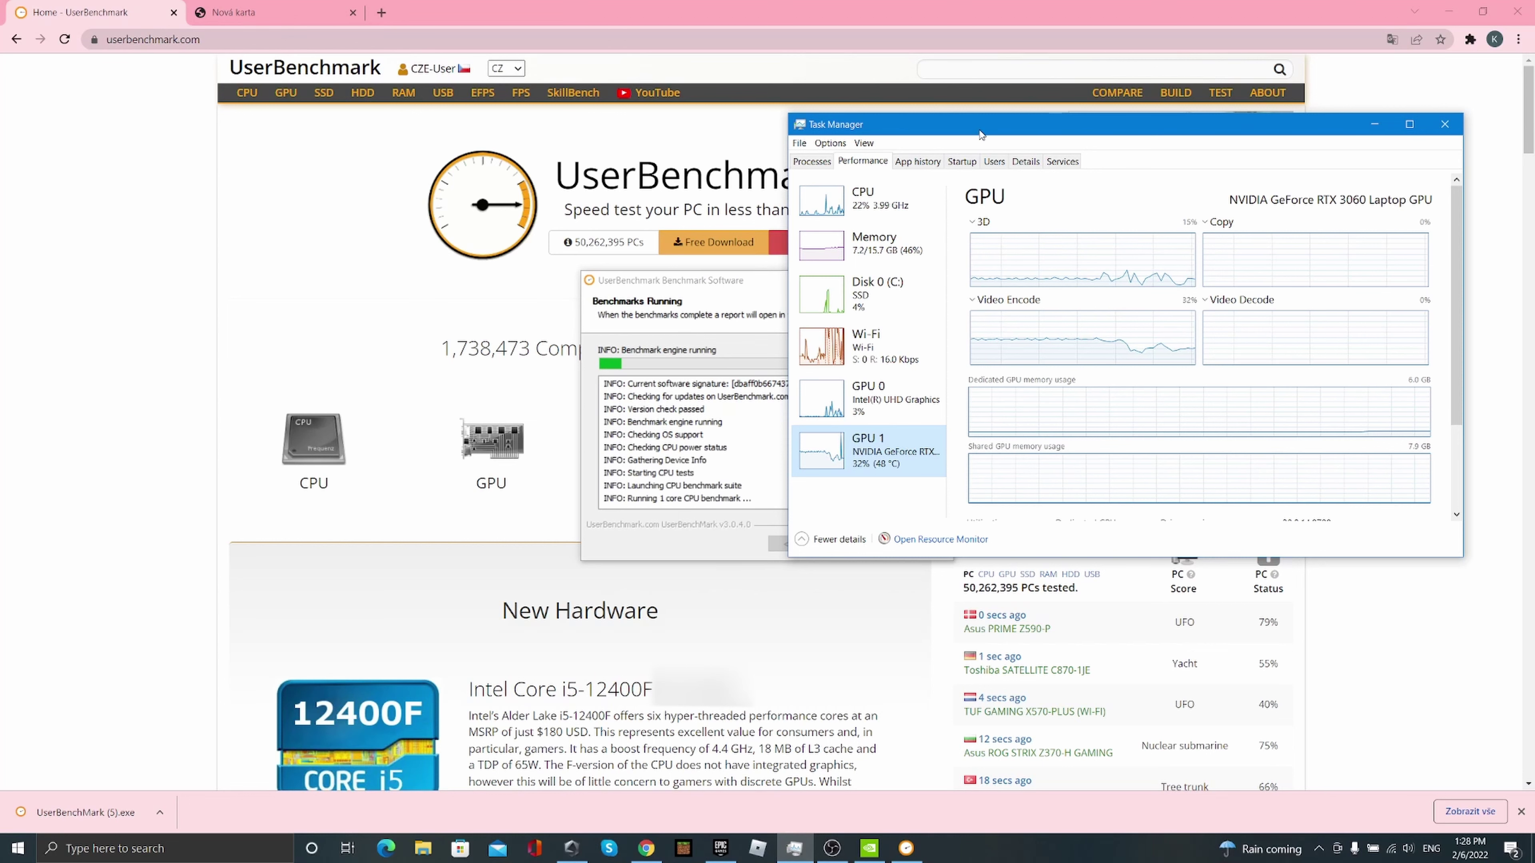
pyautogui.moveTo(980, 134); pyautogui.dragTo(1067, 126)
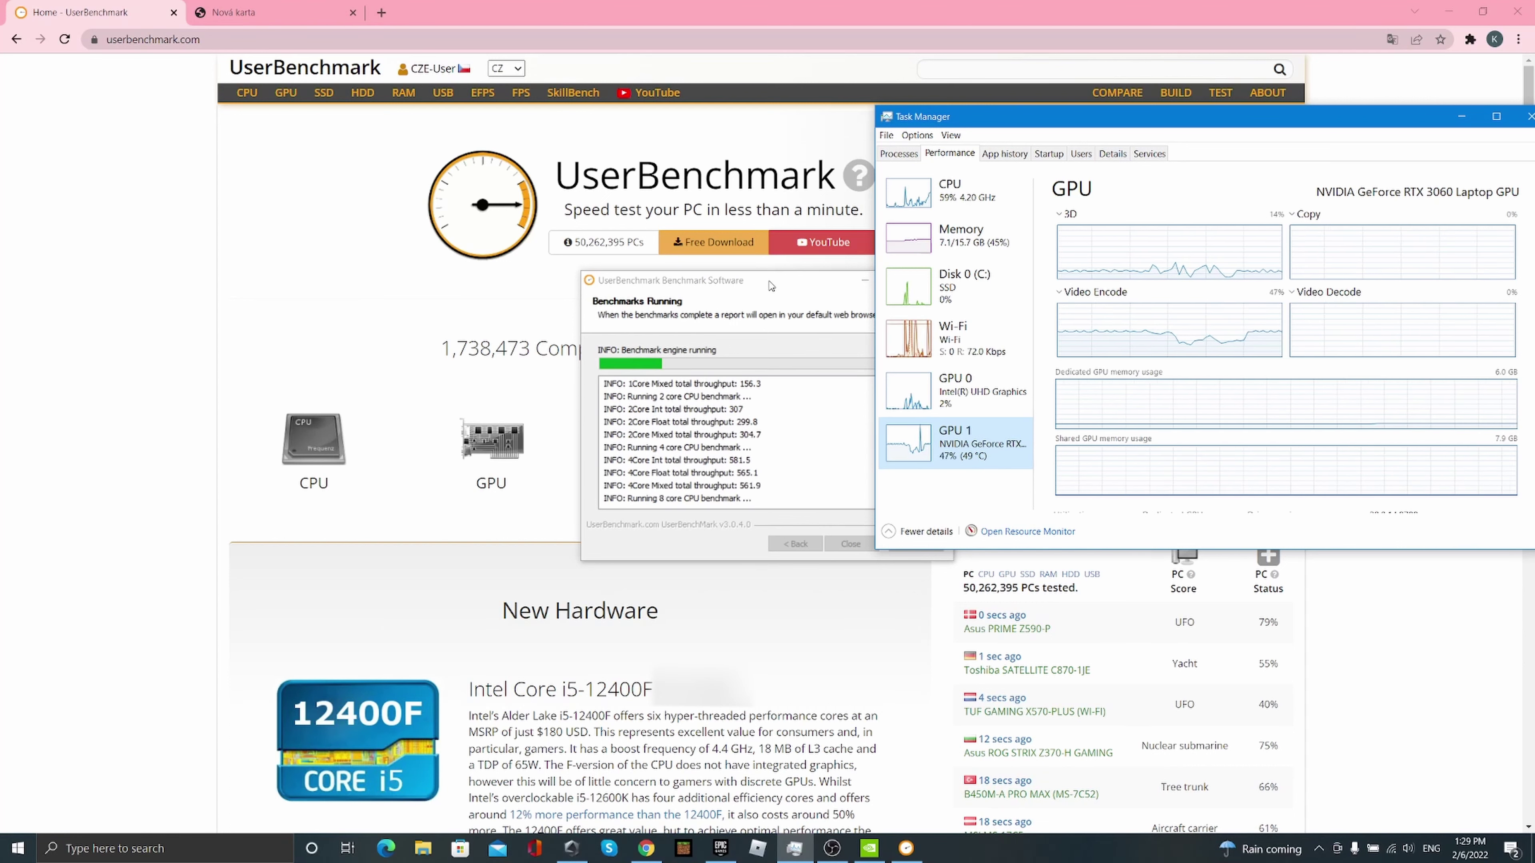
pyautogui.moveTo(770, 286); pyautogui.dragTo(678, 280)
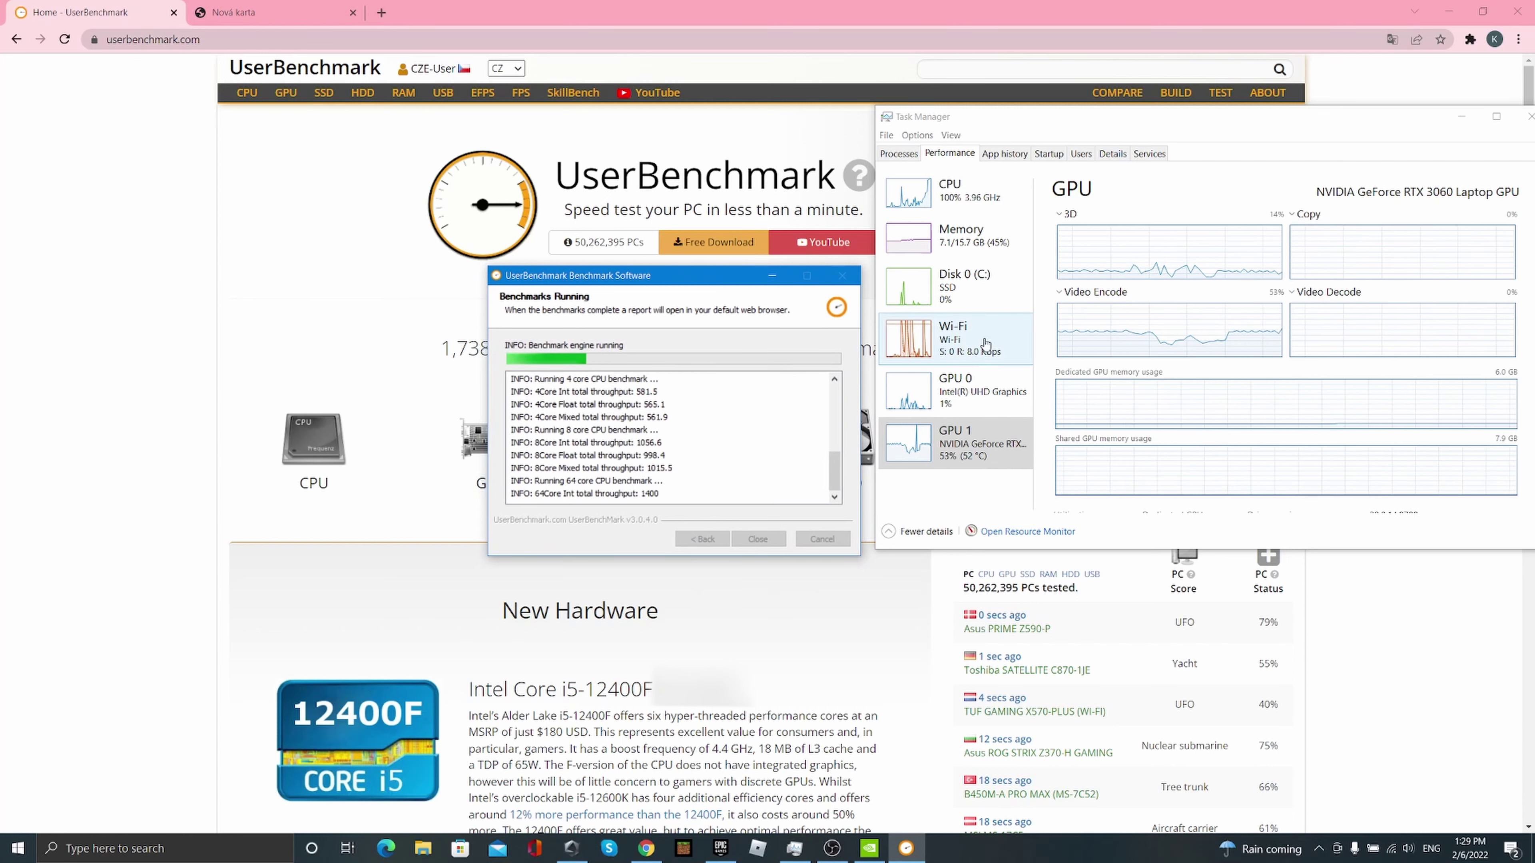
pyautogui.click(978, 208)
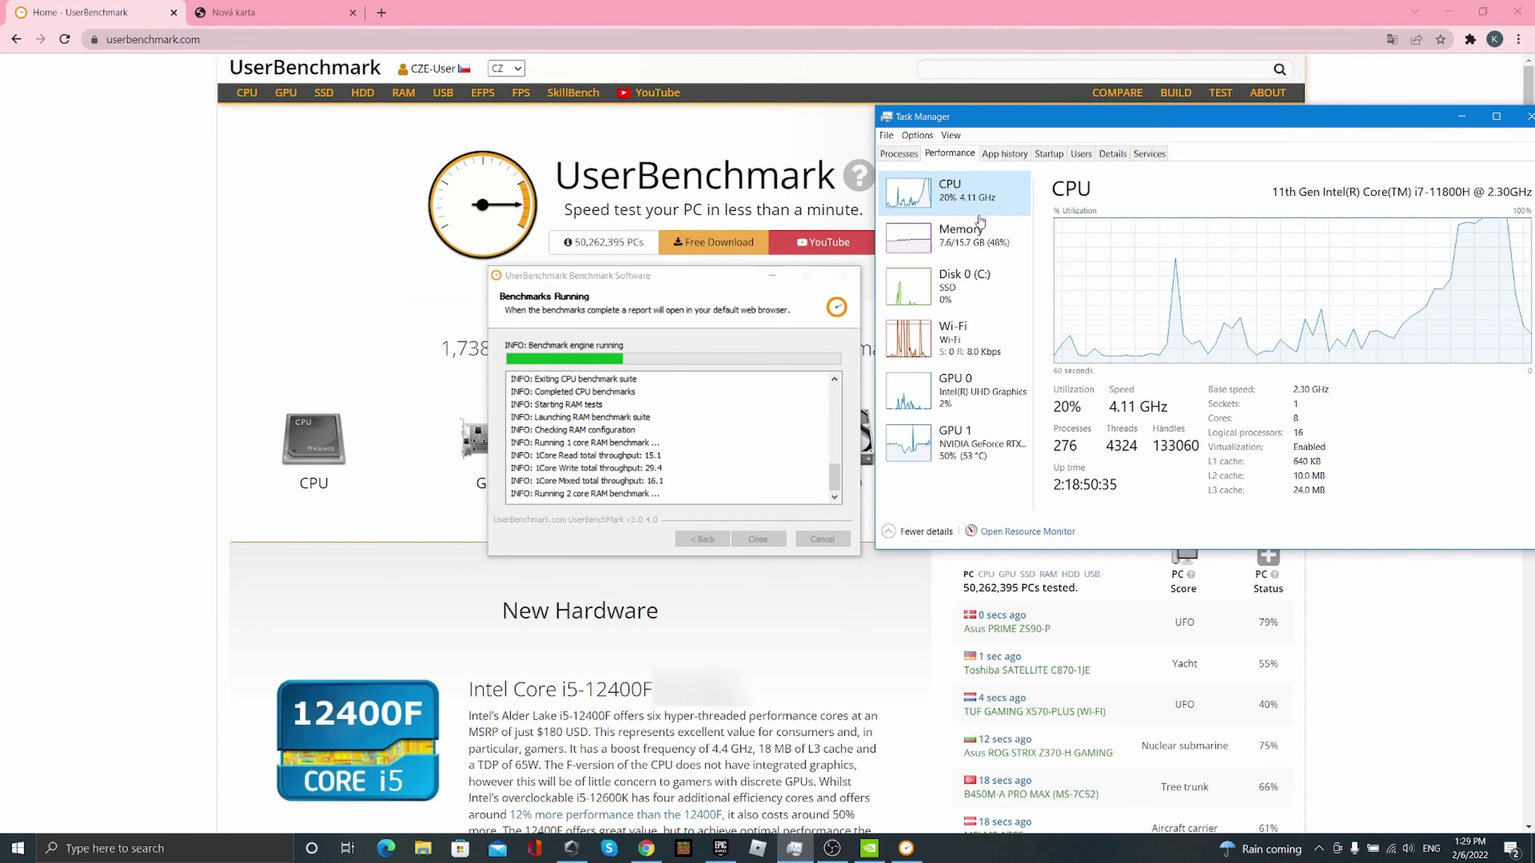
pyautogui.click(979, 239)
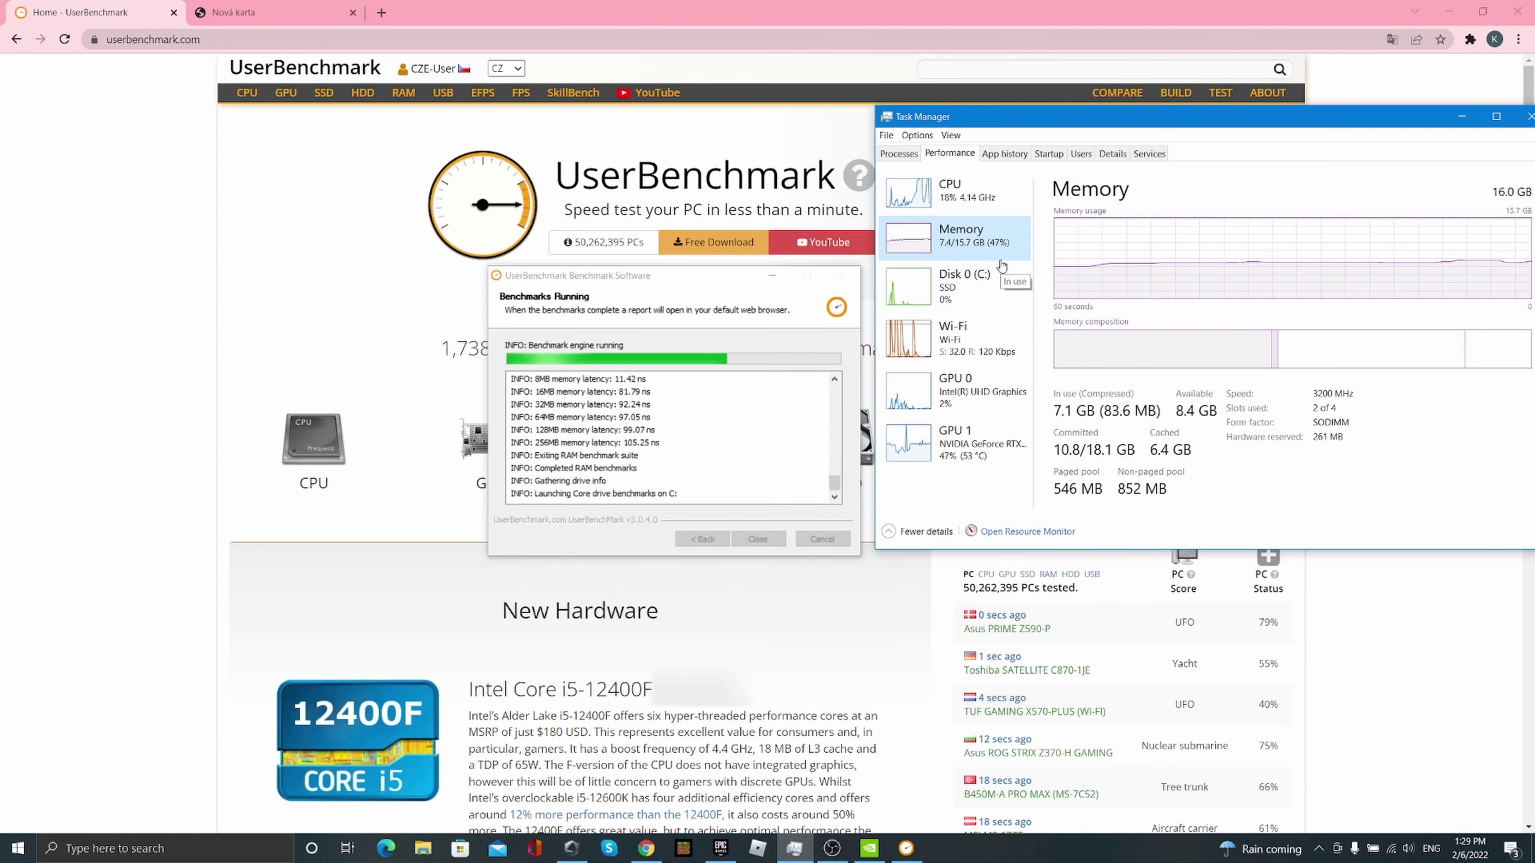
# Step: Move Task Manager further clear of the benchmark's graphics test and examine the activity of GPU 1
pyautogui.click(1104, 139)
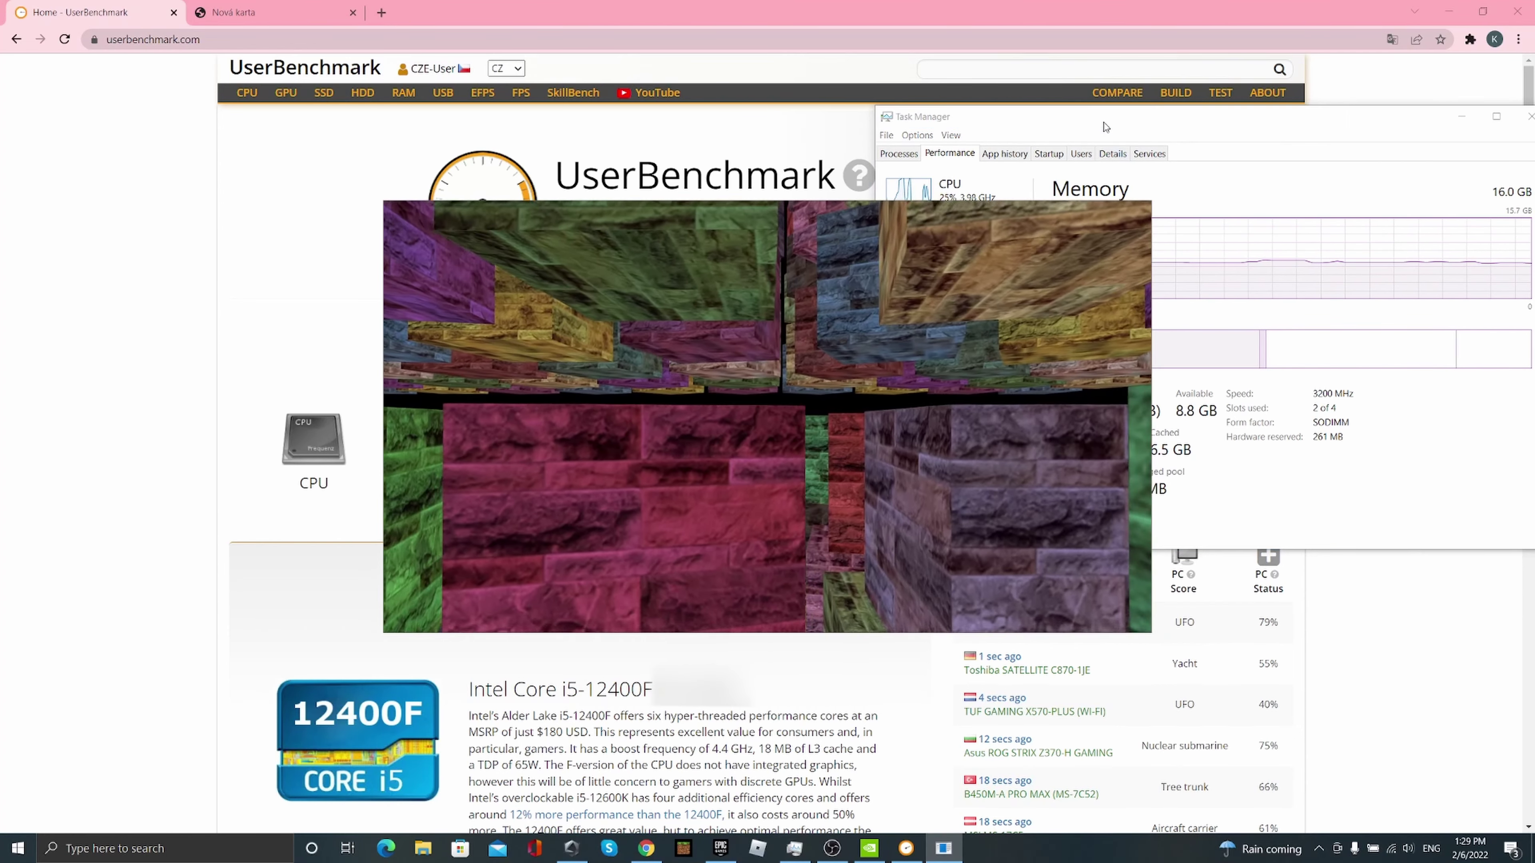
pyautogui.click(1027, 117)
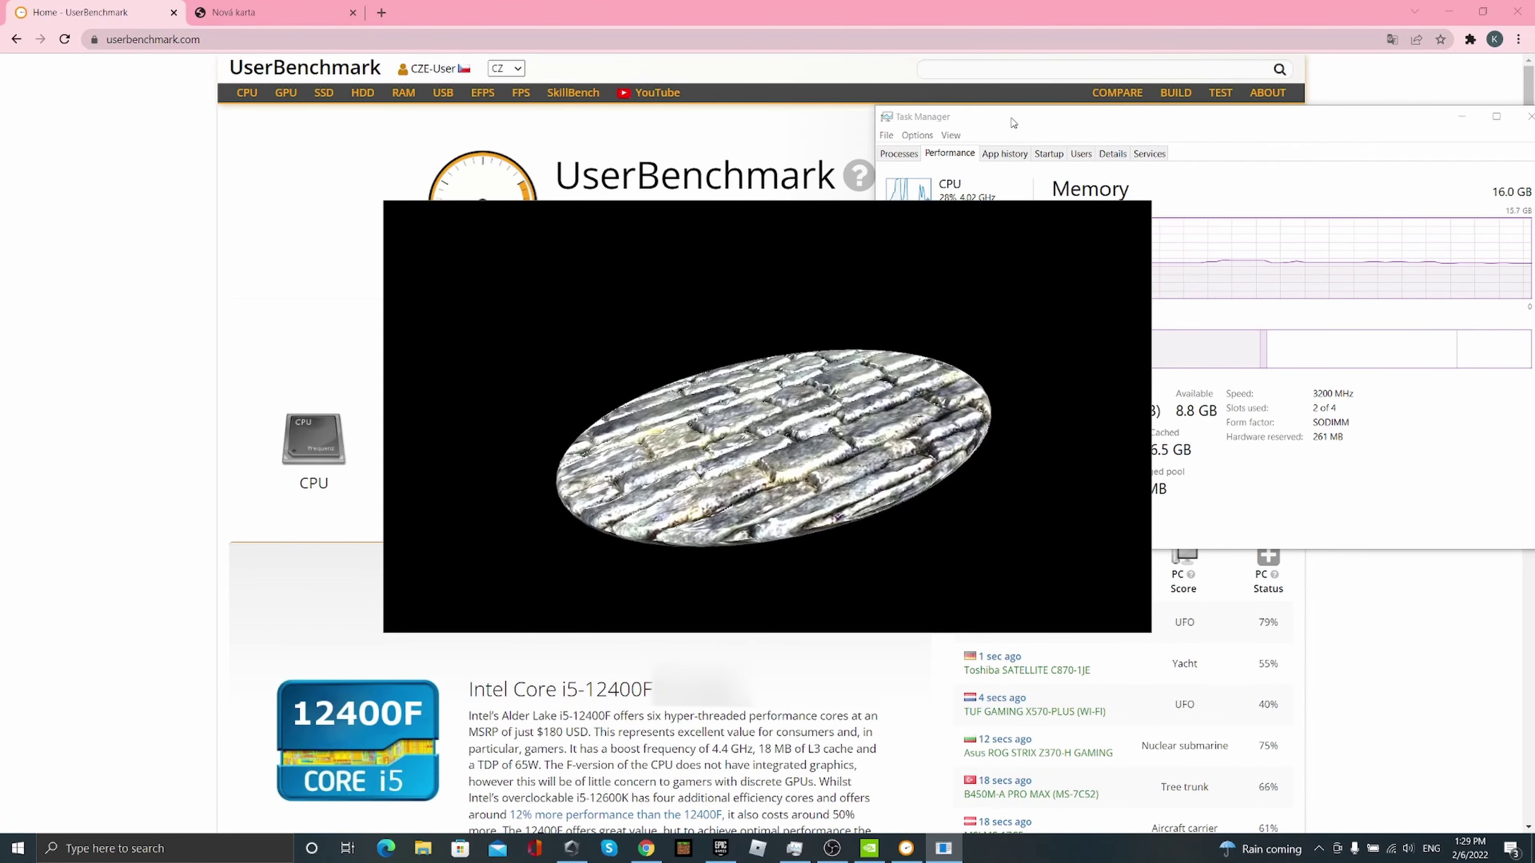
pyautogui.moveTo(1013, 122); pyautogui.dragTo(1068, 123)
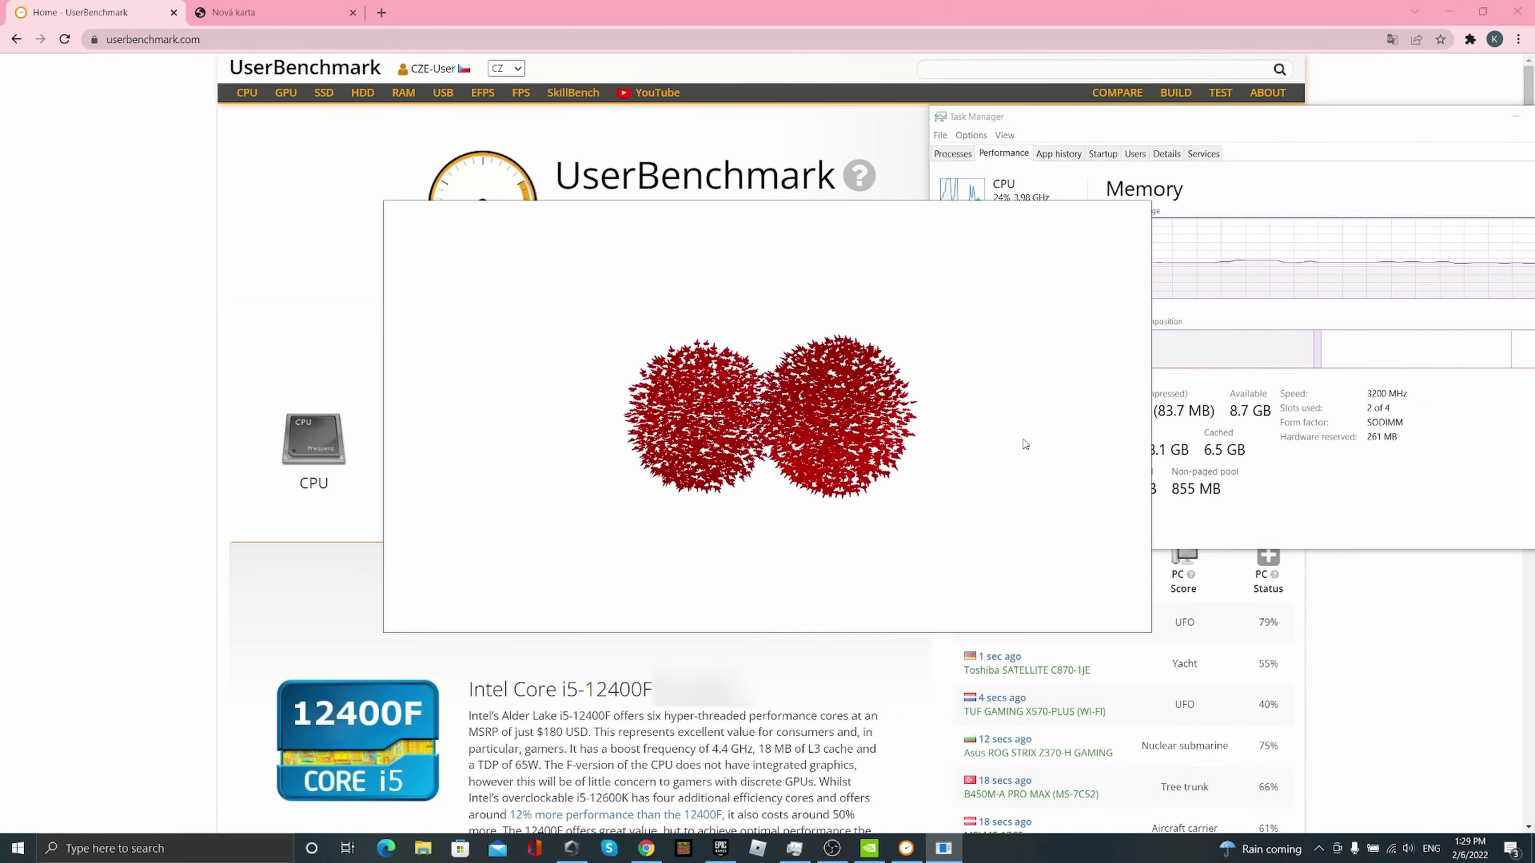
pyautogui.click(1010, 519)
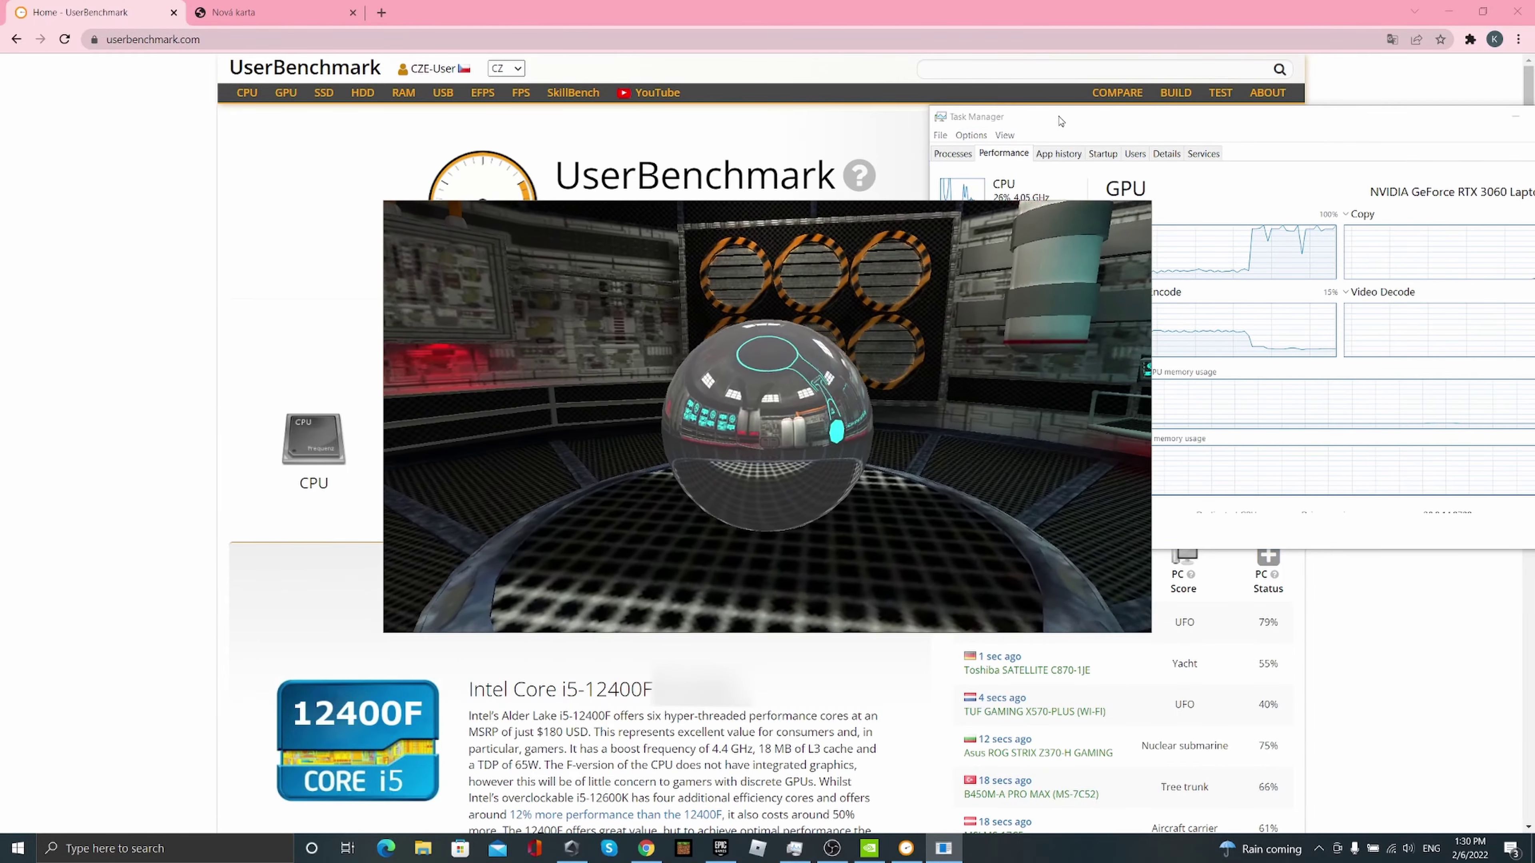
pyautogui.click(1059, 121)
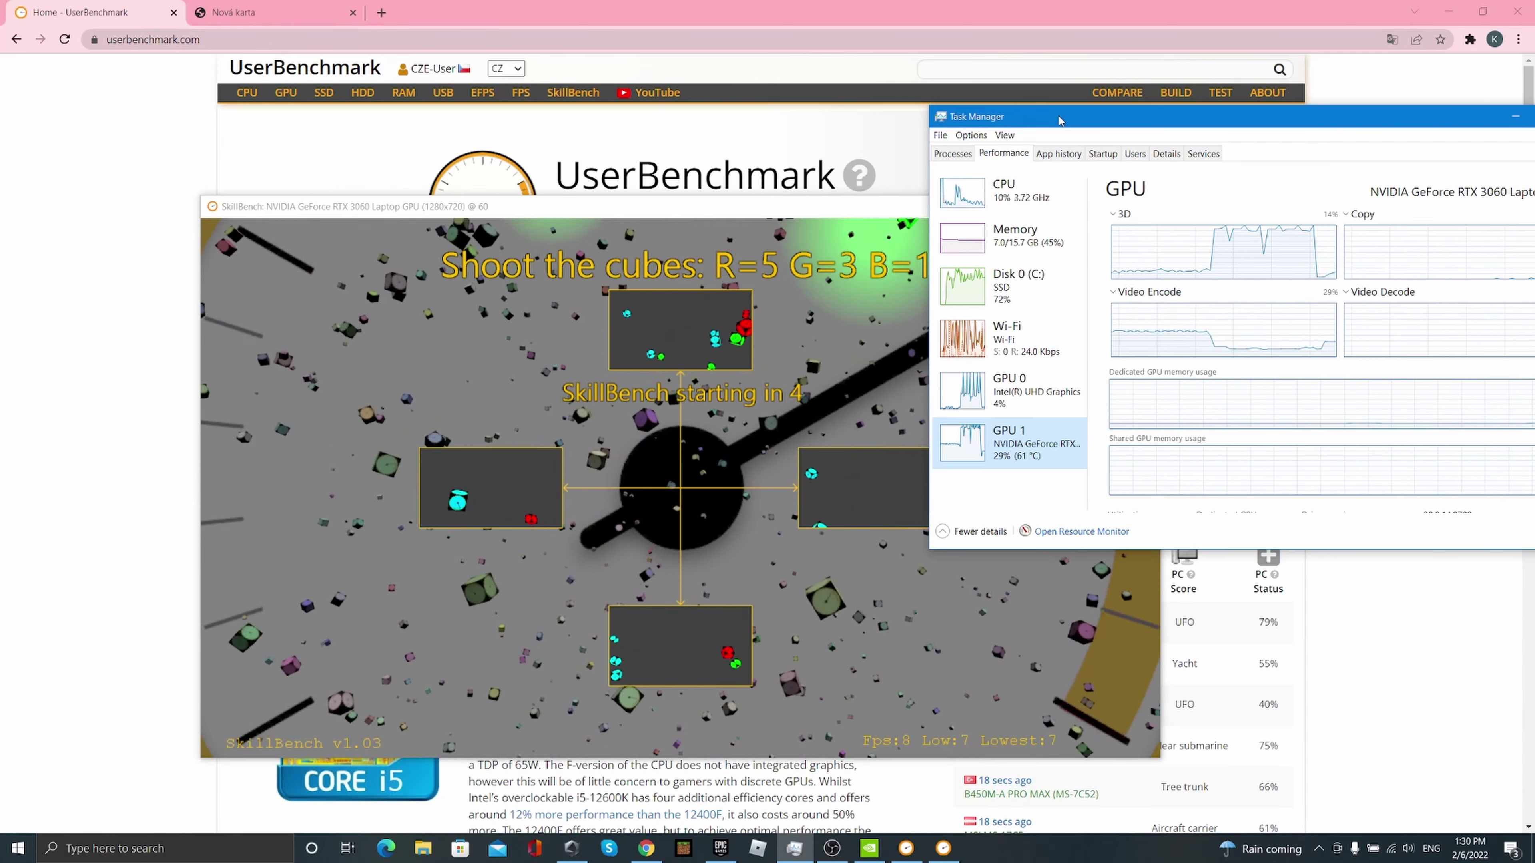
# Step: Compare the activity of GPU 0 and GPU 1 while the SkillBench graphics test runs
pyautogui.click(1001, 416)
pyautogui.click(1052, 449)
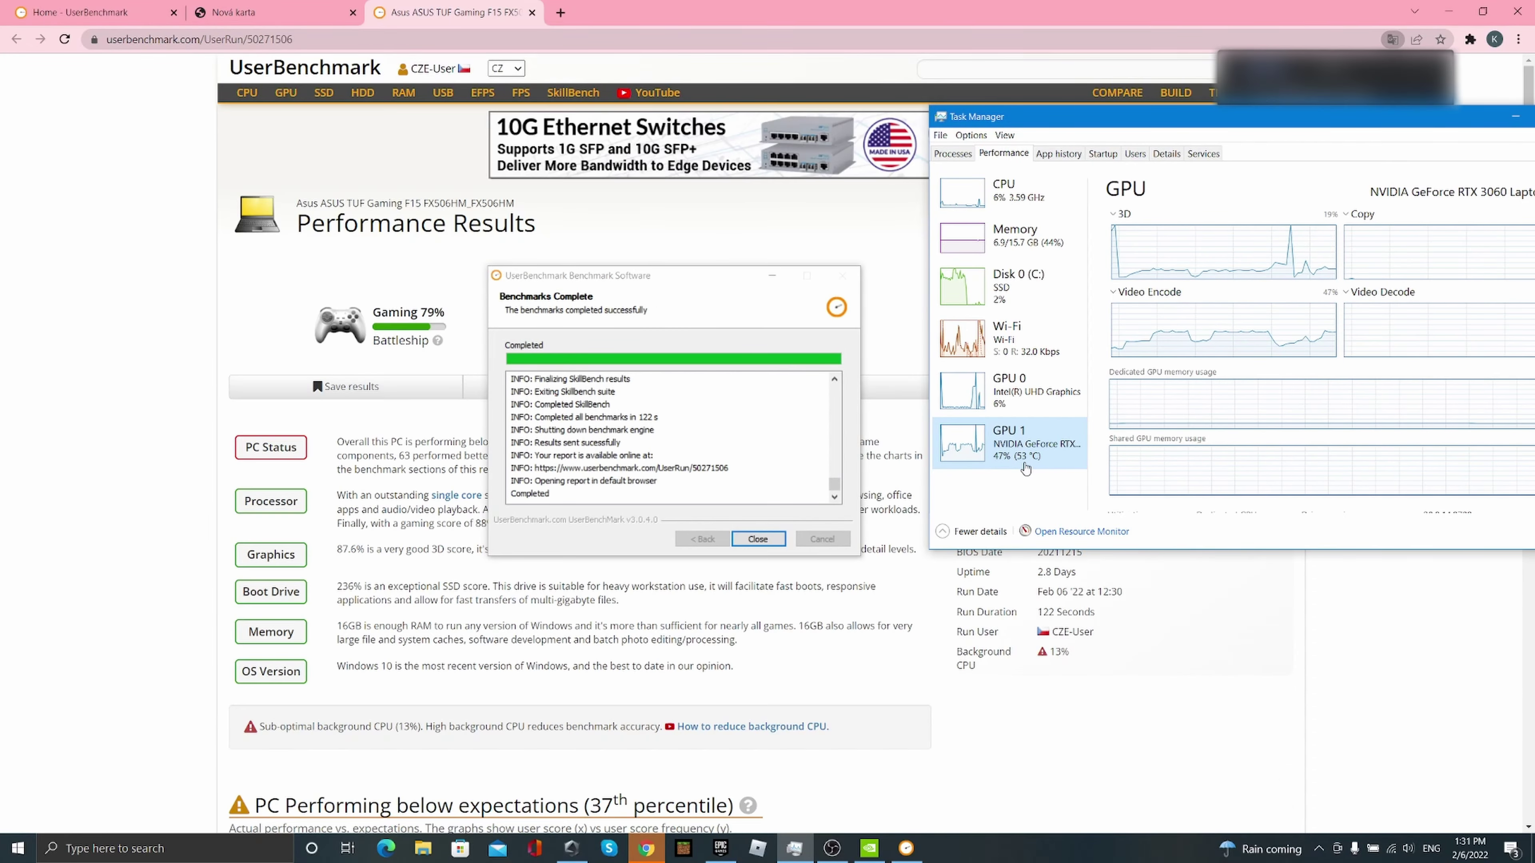
# Step: Close the completed benchmark dialog, minimize Task Manager, and examine the processor, graphics card, drive and memory scores in the performance report
pyautogui.click(758, 539)
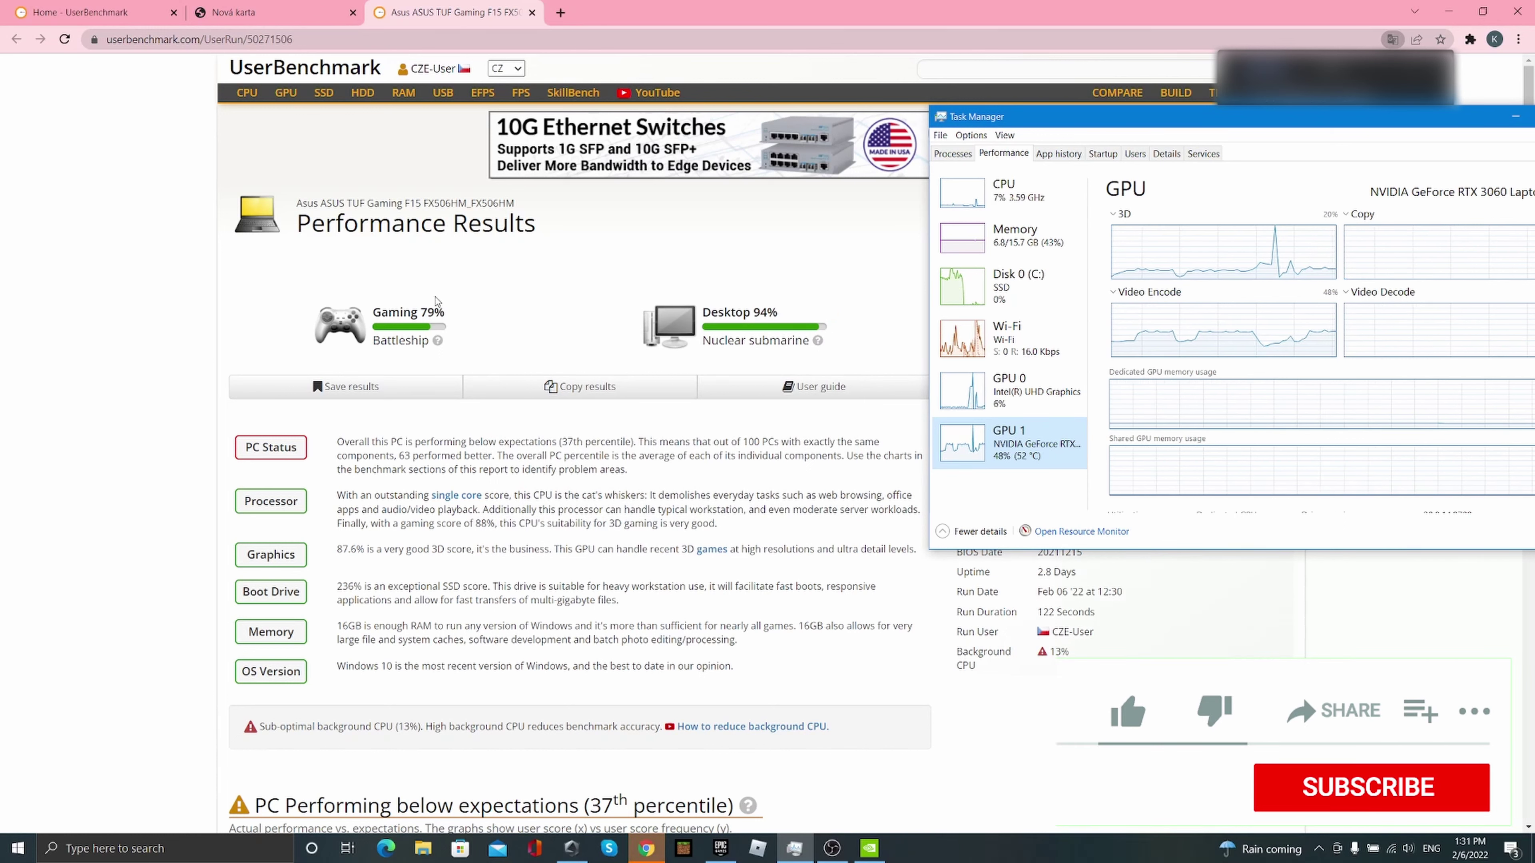
pyautogui.click(1512, 118)
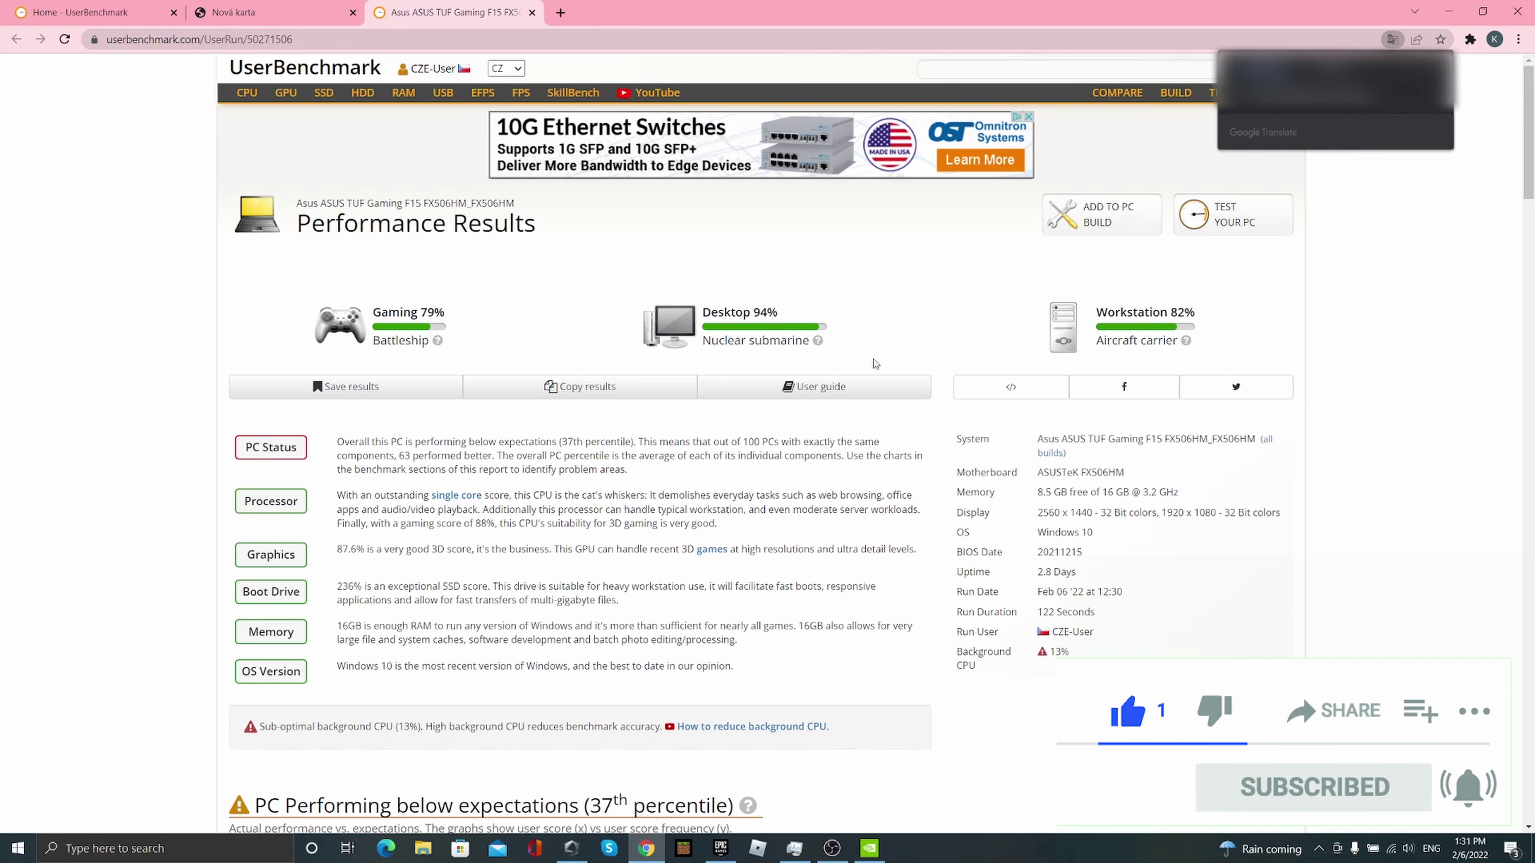
pyautogui.scroll(-7, 719, 419)
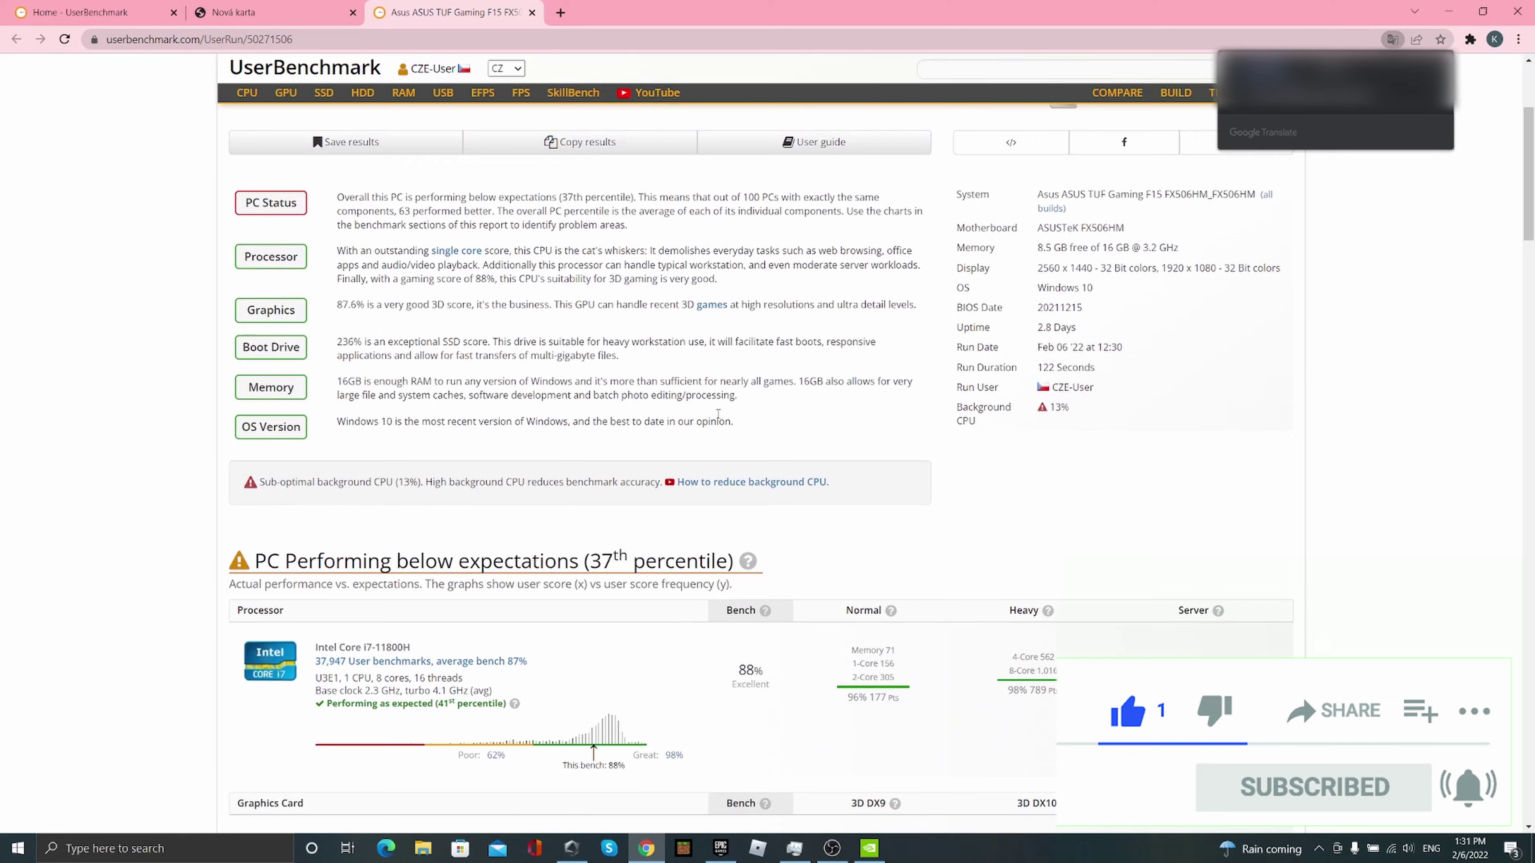
pyautogui.scroll(-1, 719, 419)
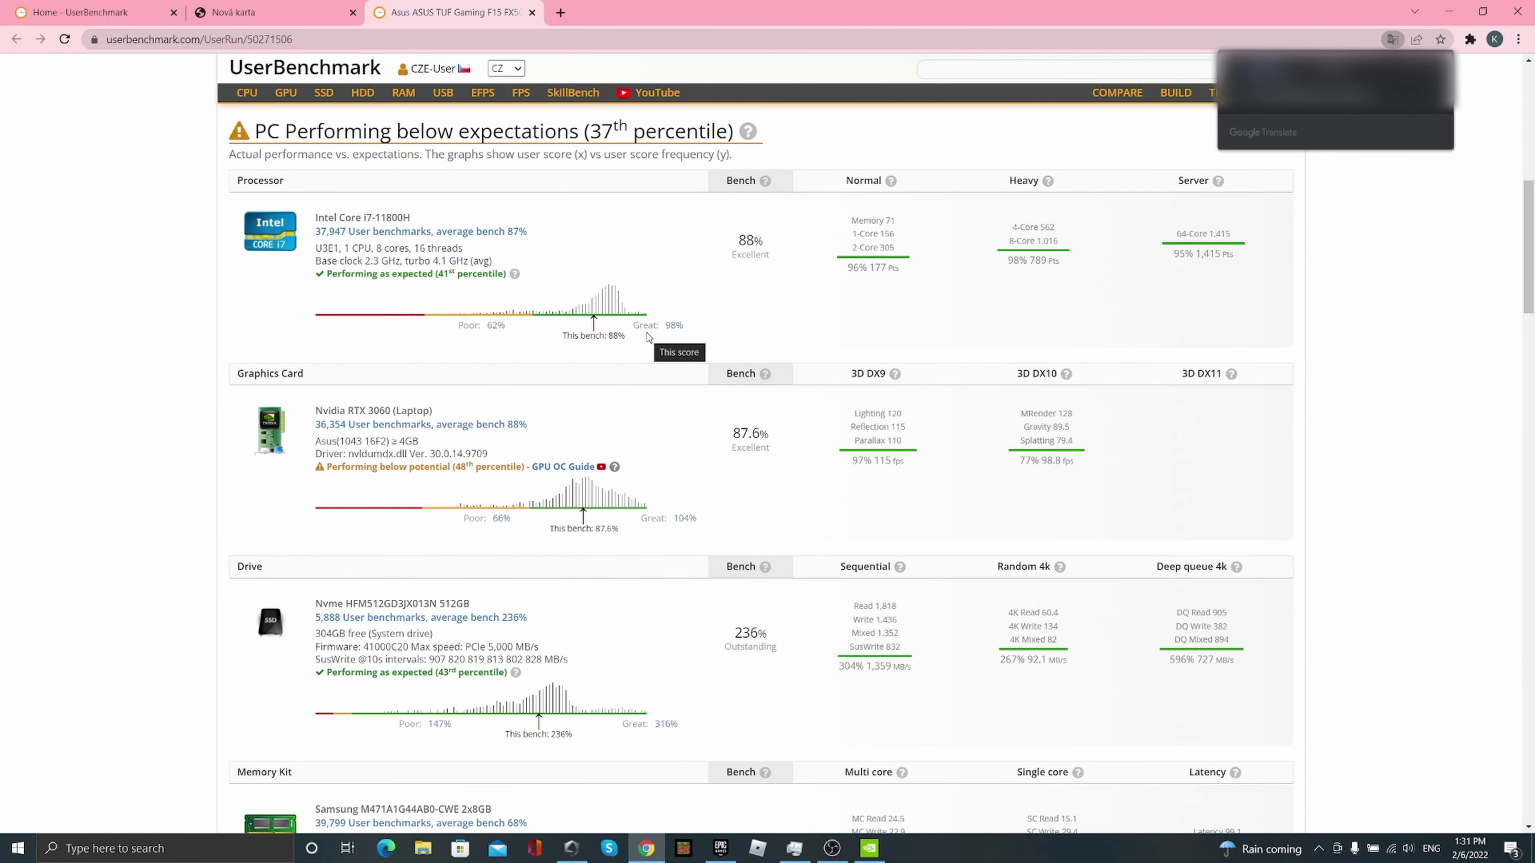
pyautogui.scroll(-2, 628, 346)
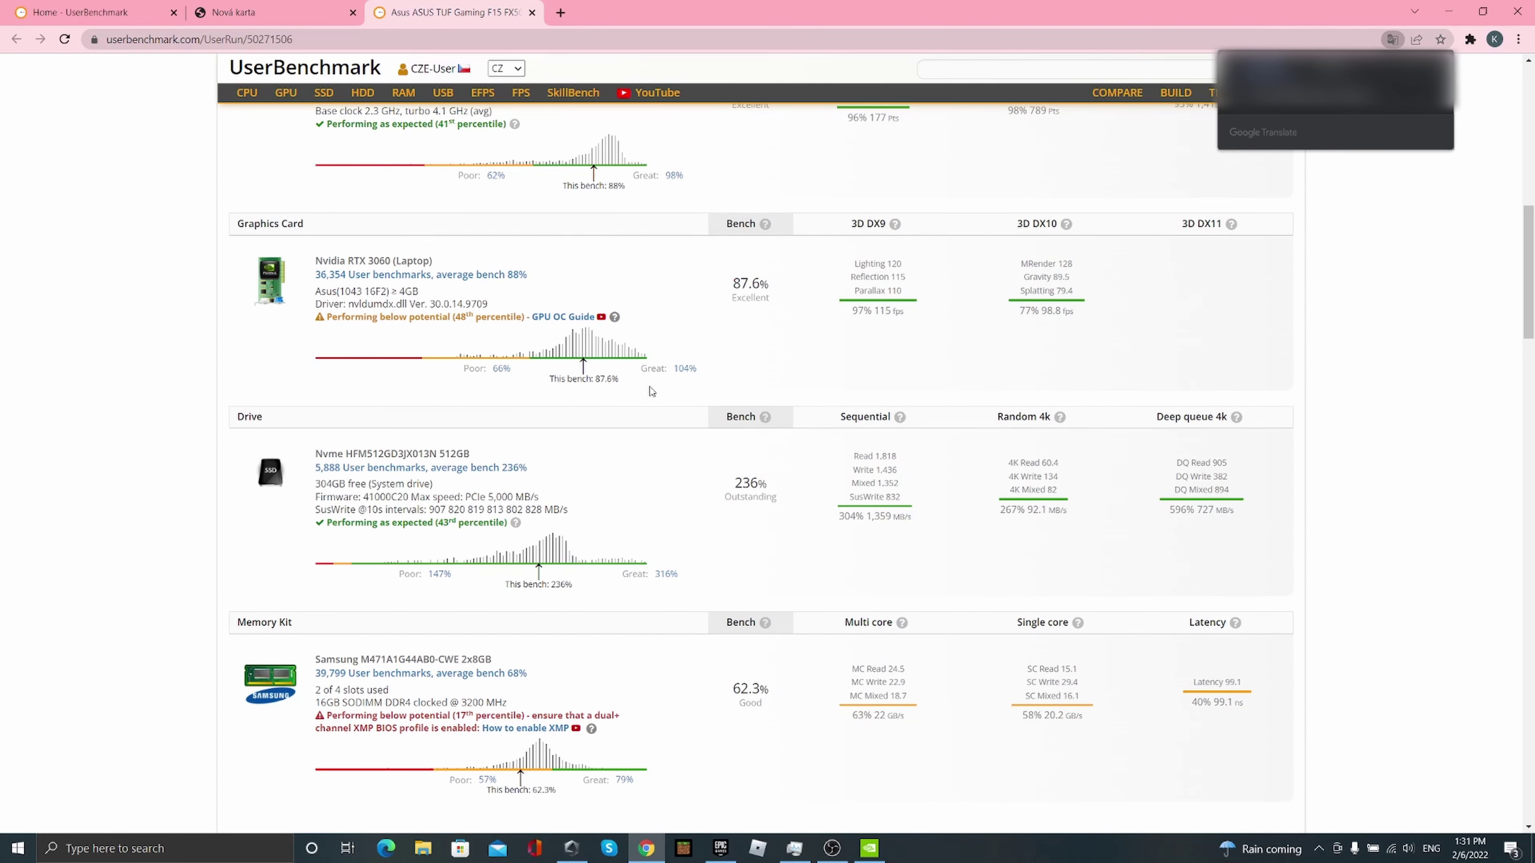
pyautogui.scroll(-4, 584, 370)
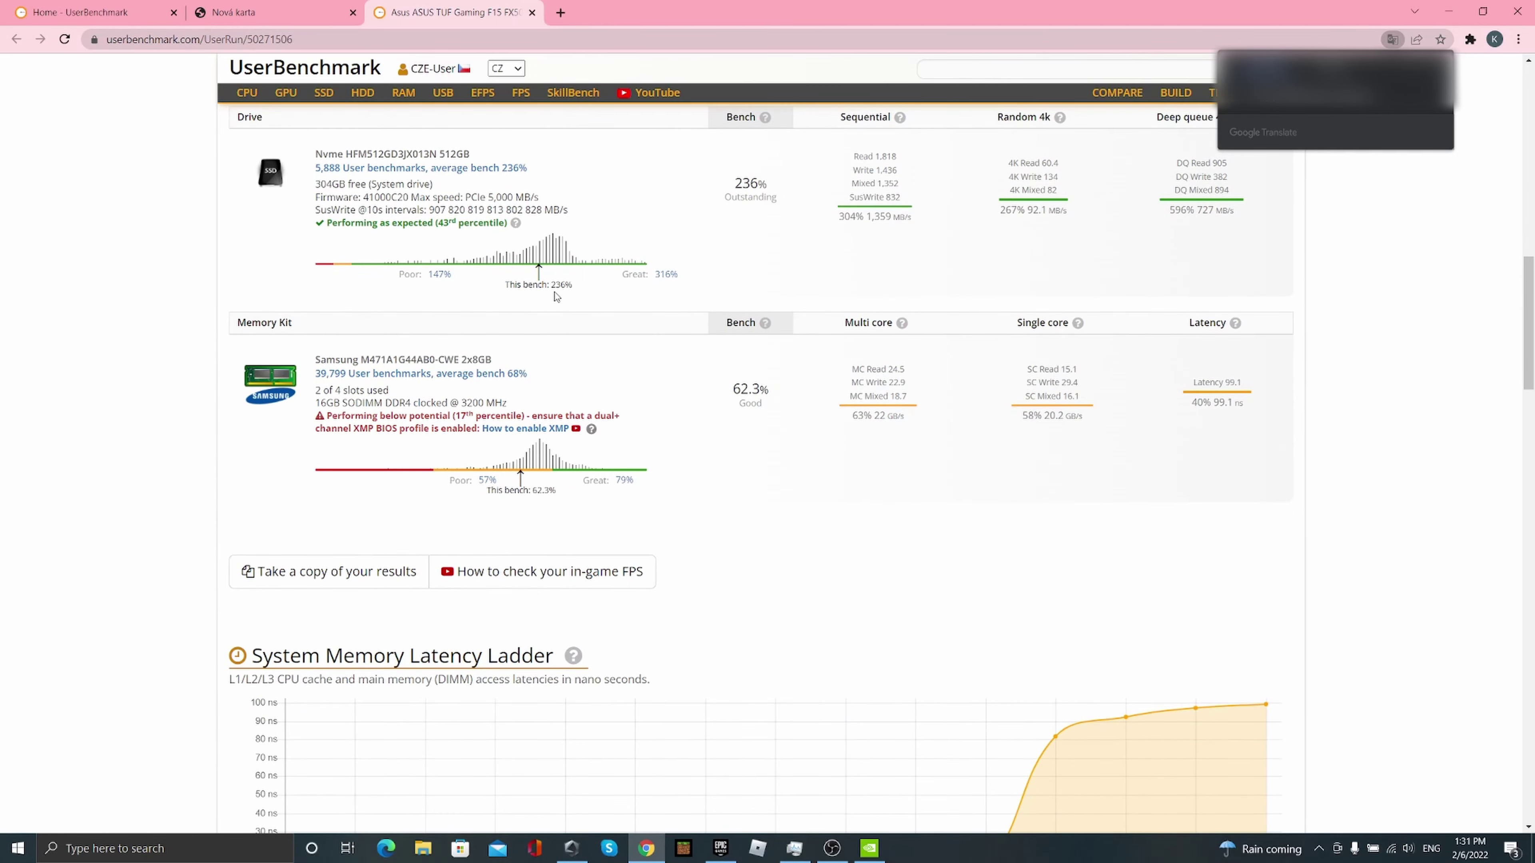
pyautogui.scroll(-2, 556, 302)
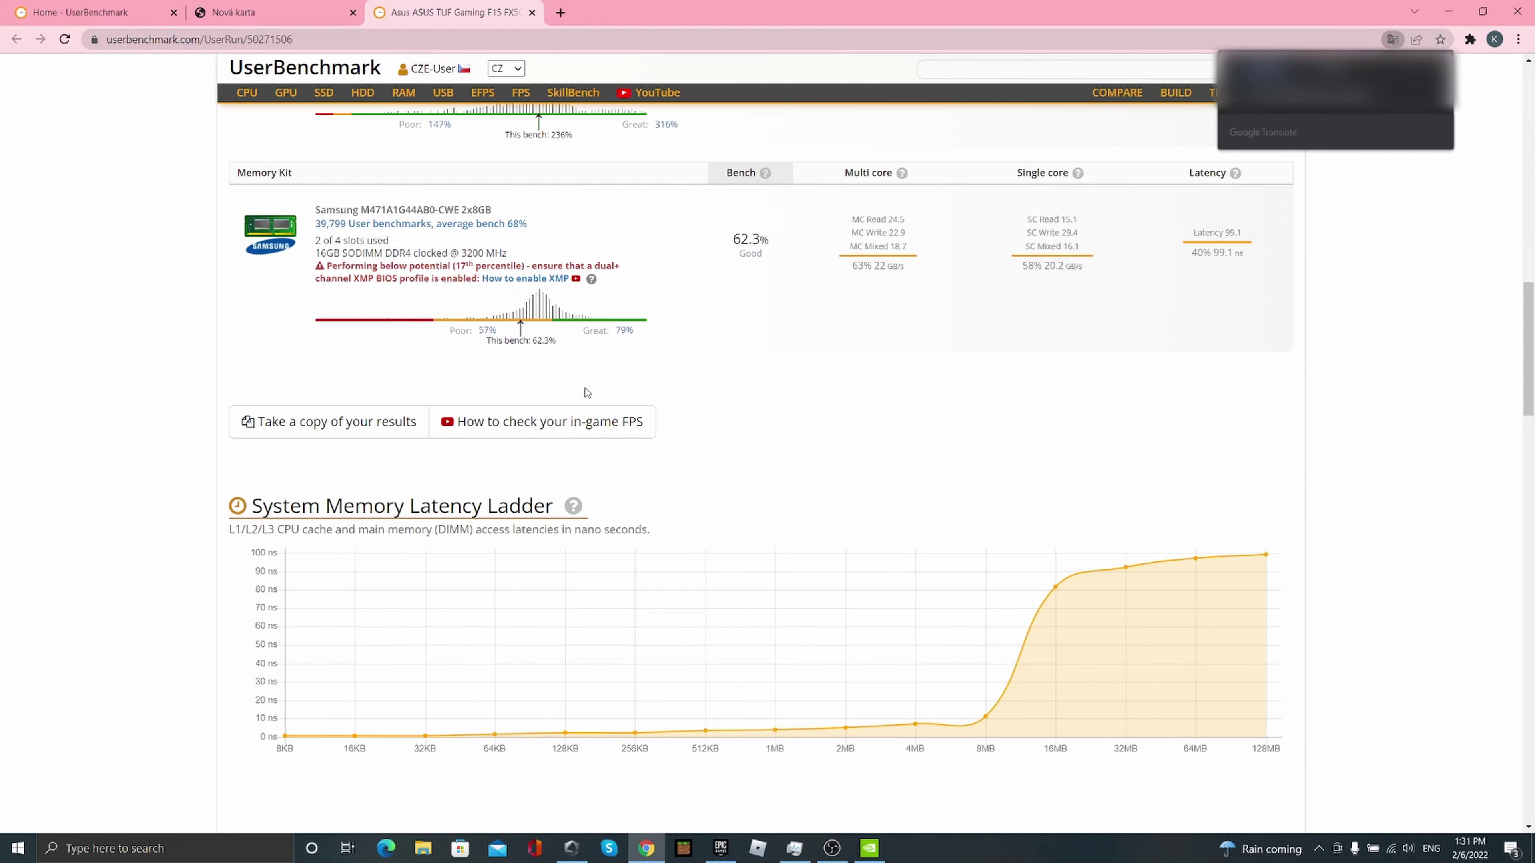
pyautogui.scroll(-15, 585, 393)
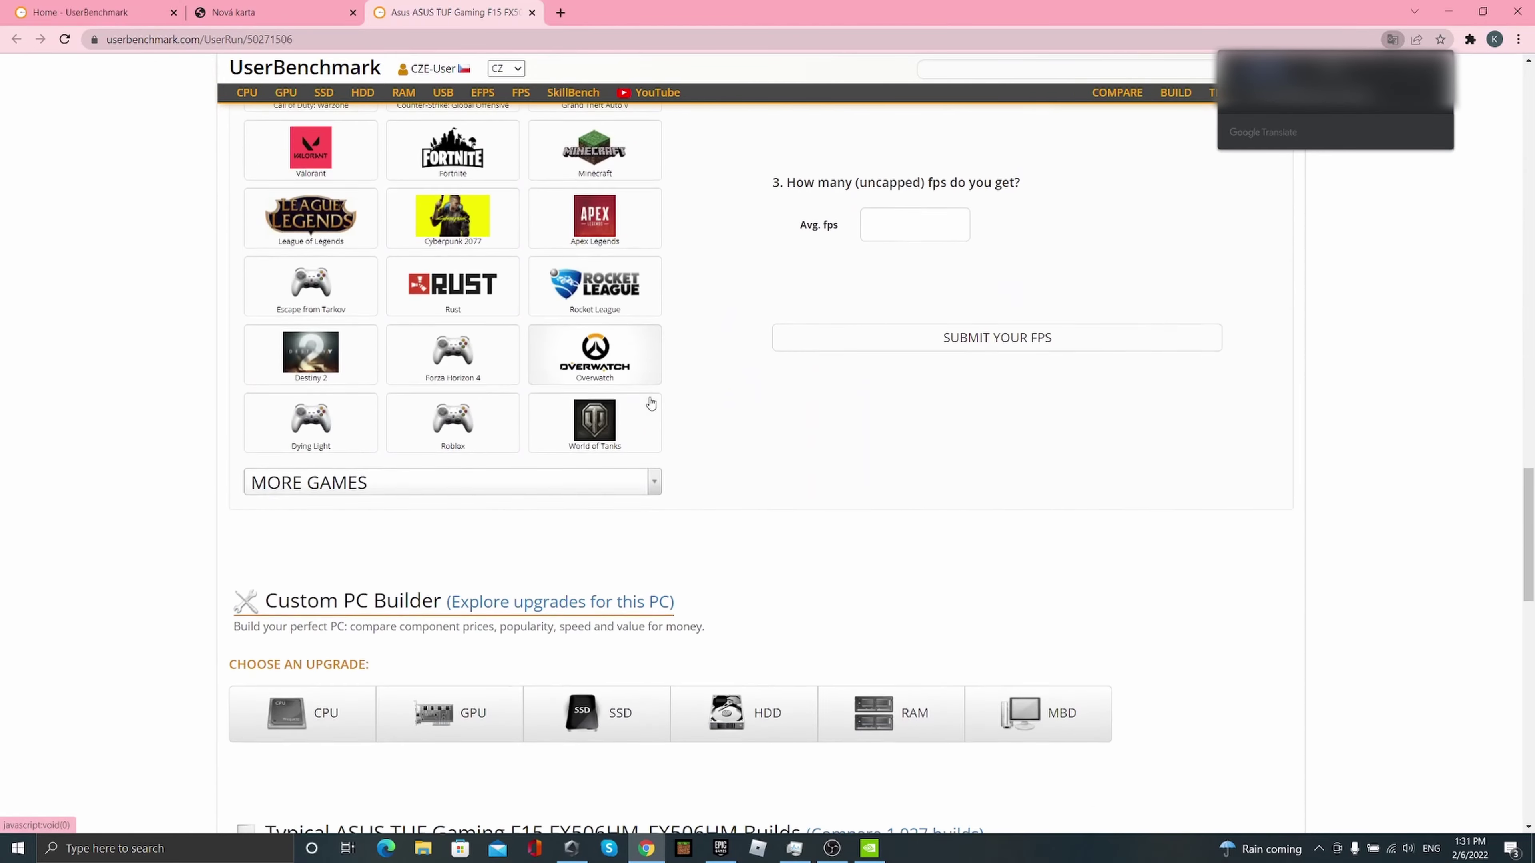
pyautogui.scroll(-10, 650, 403)
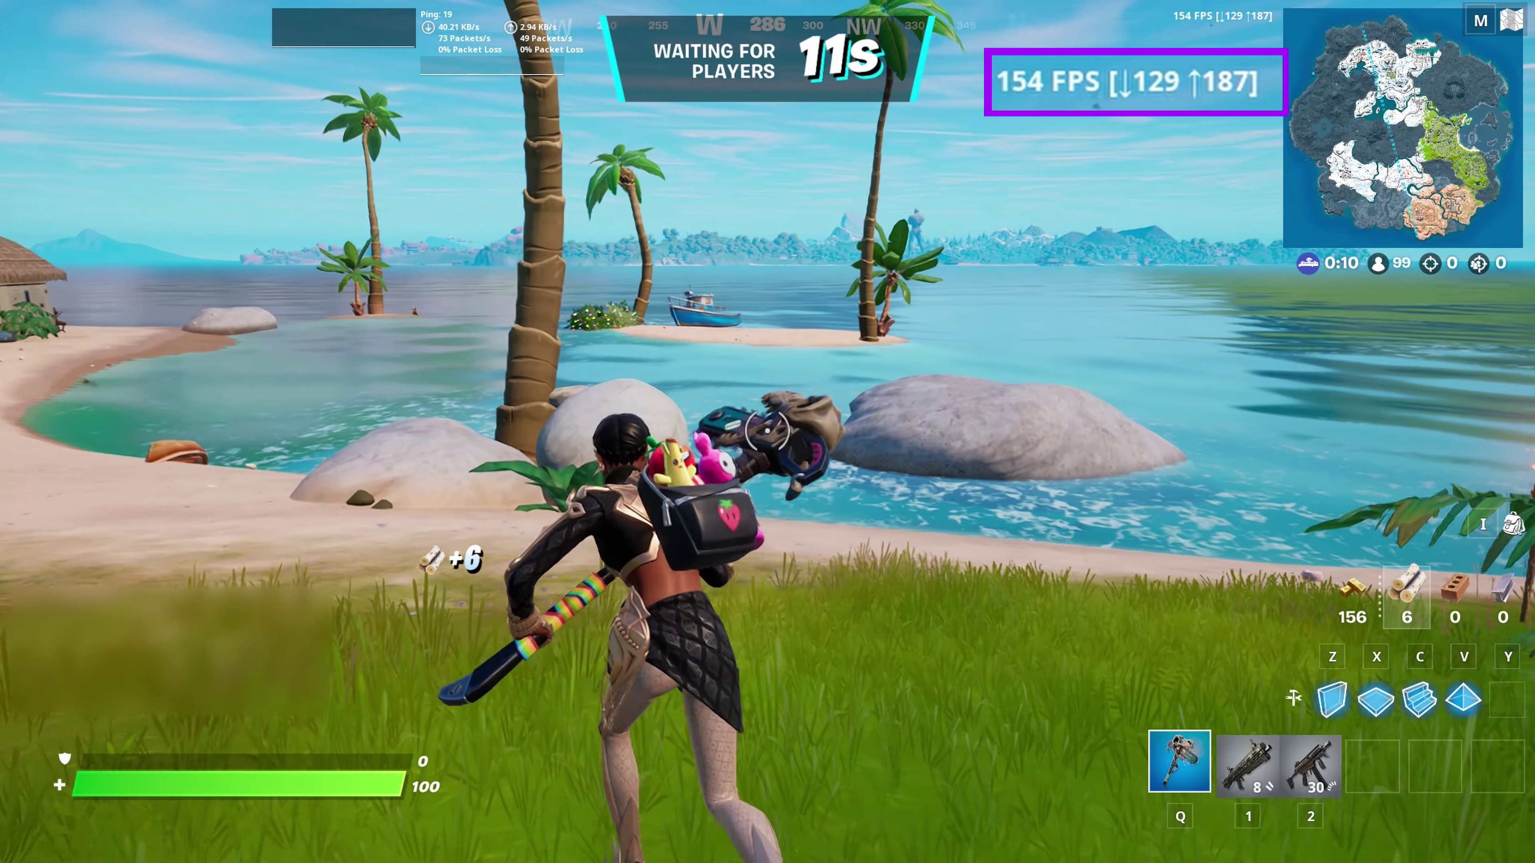
pyautogui.press('a')
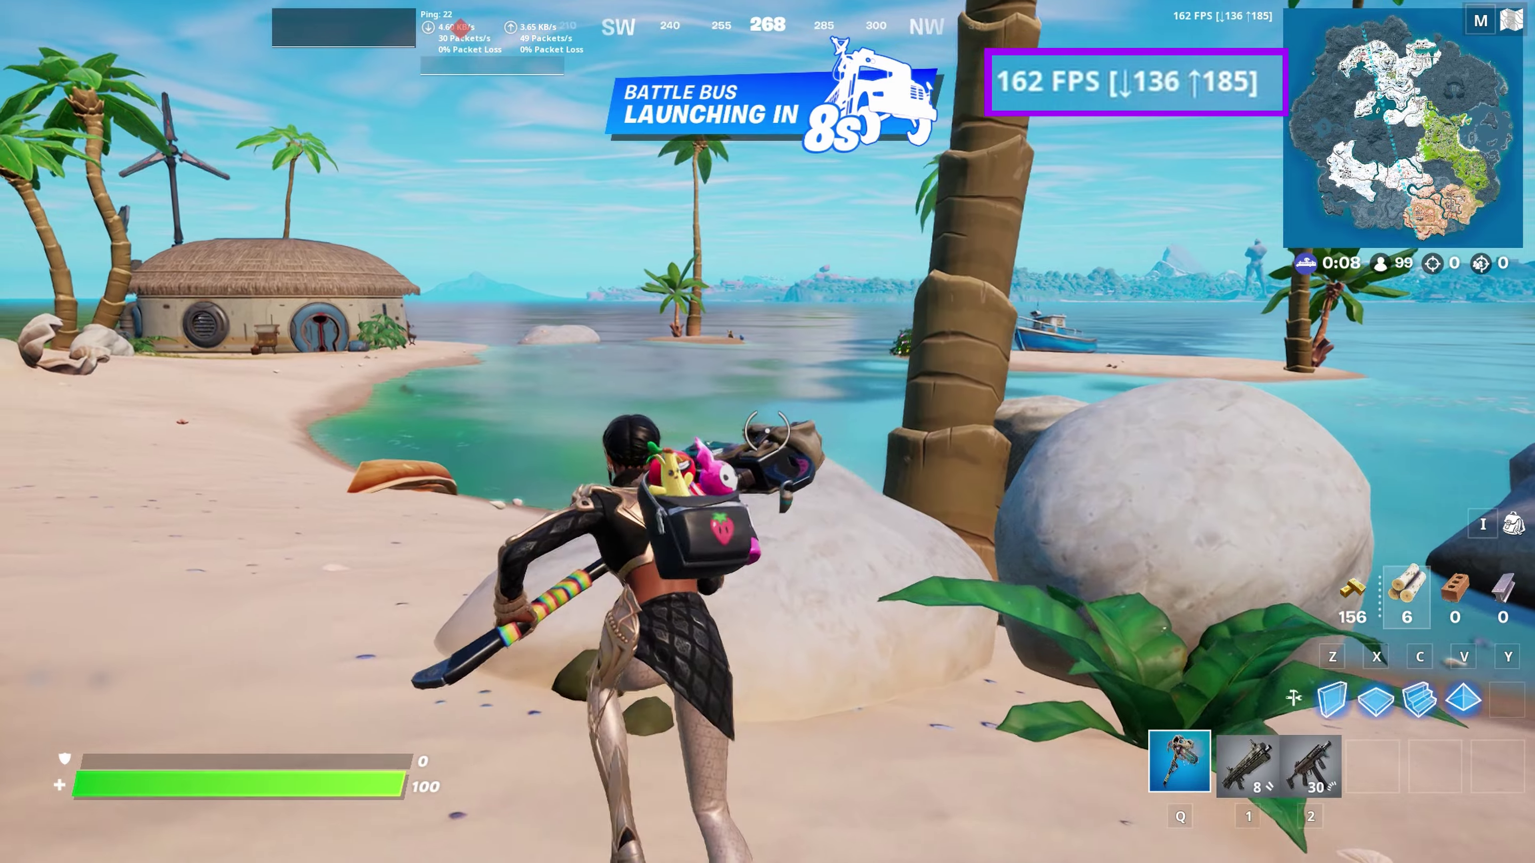
pyautogui.press('w')
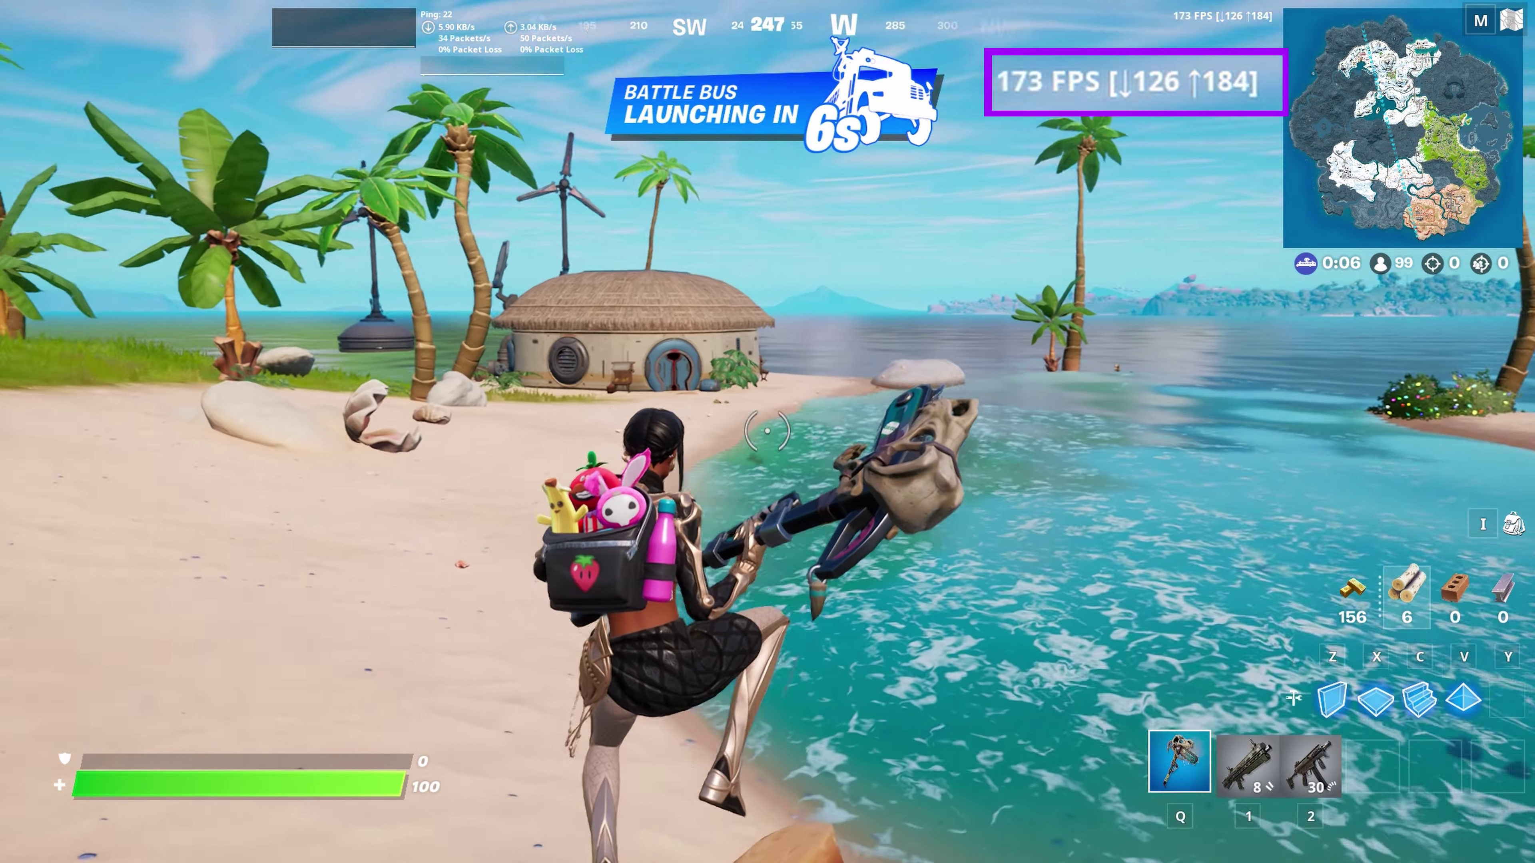
pyautogui.press('w')
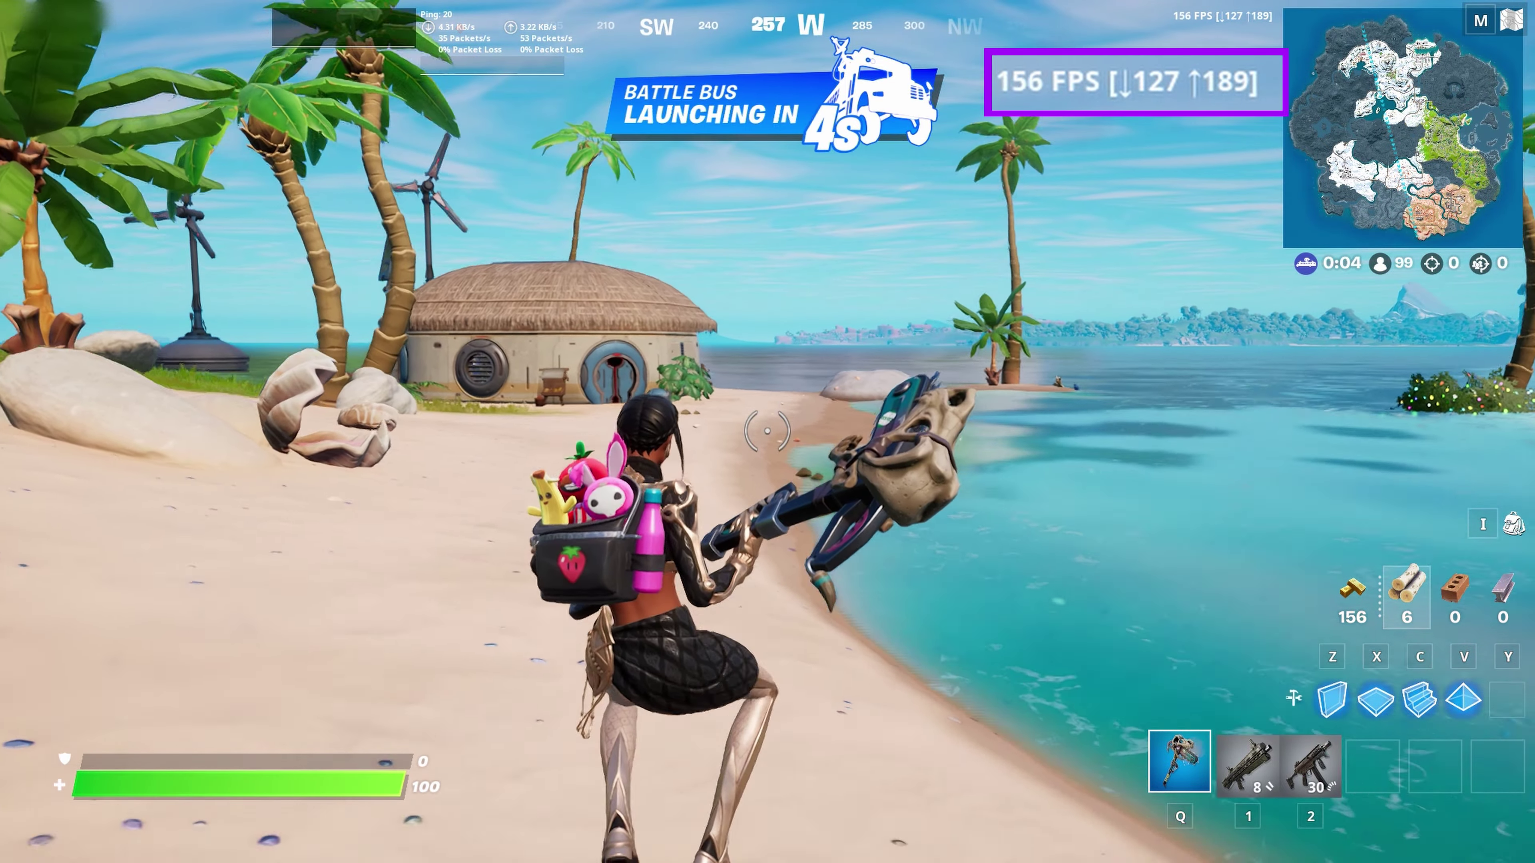
pyautogui.press('a')
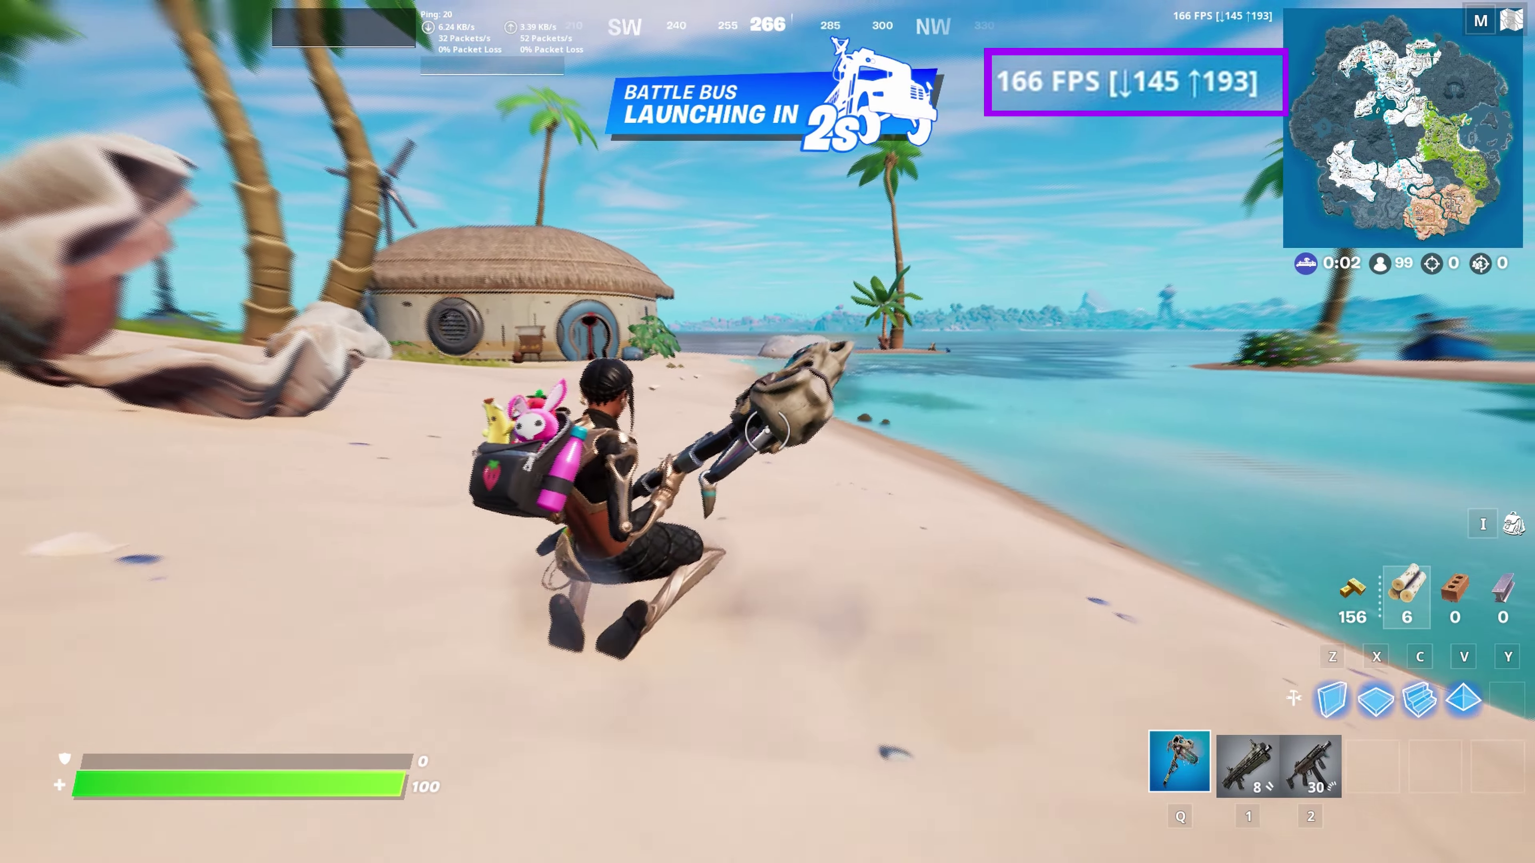
pyautogui.press('w')
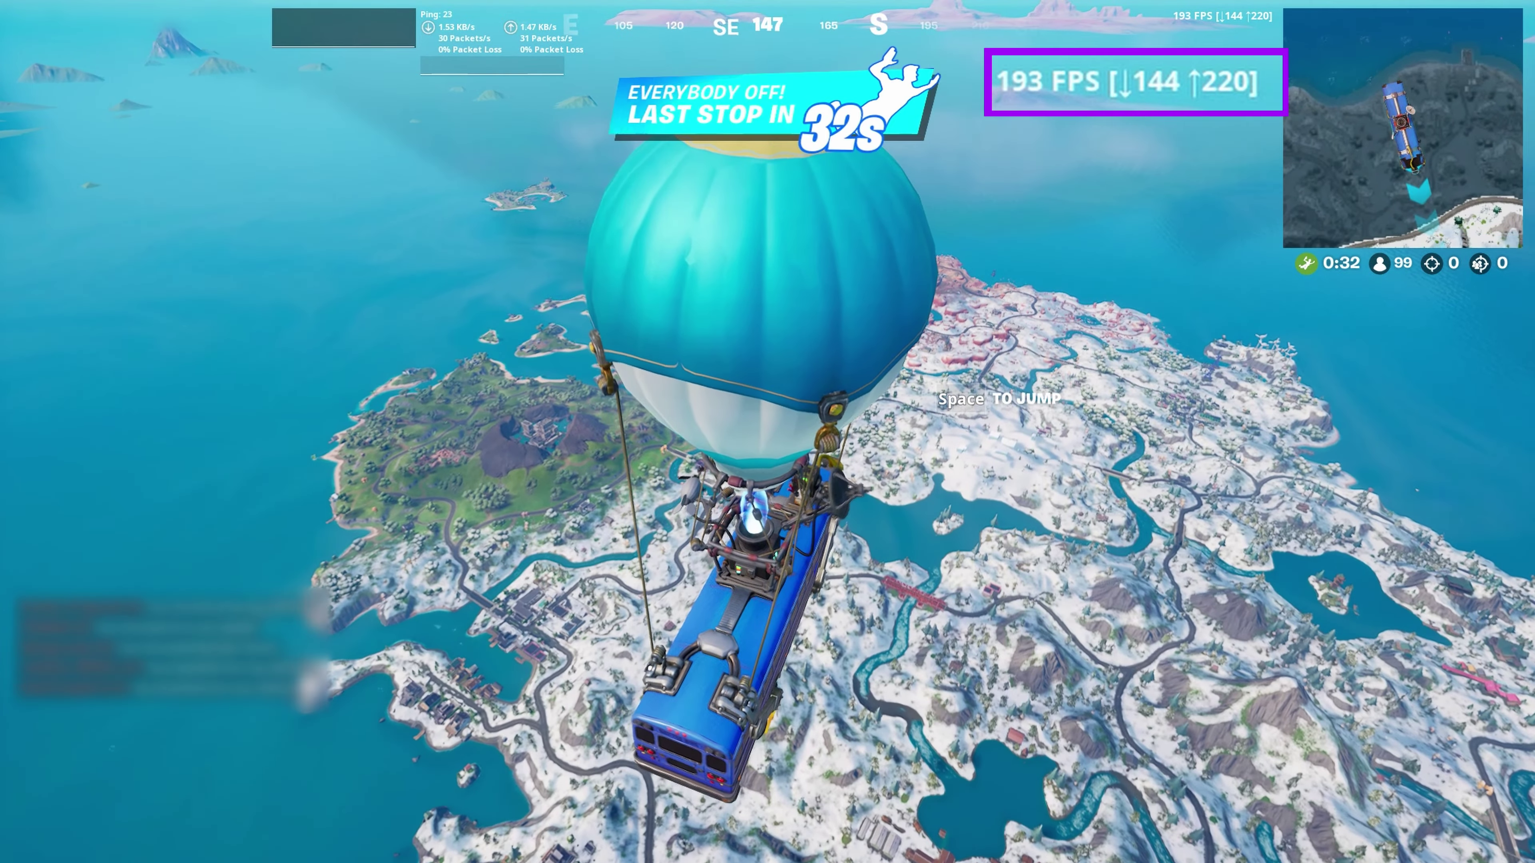
pyautogui.press('space')
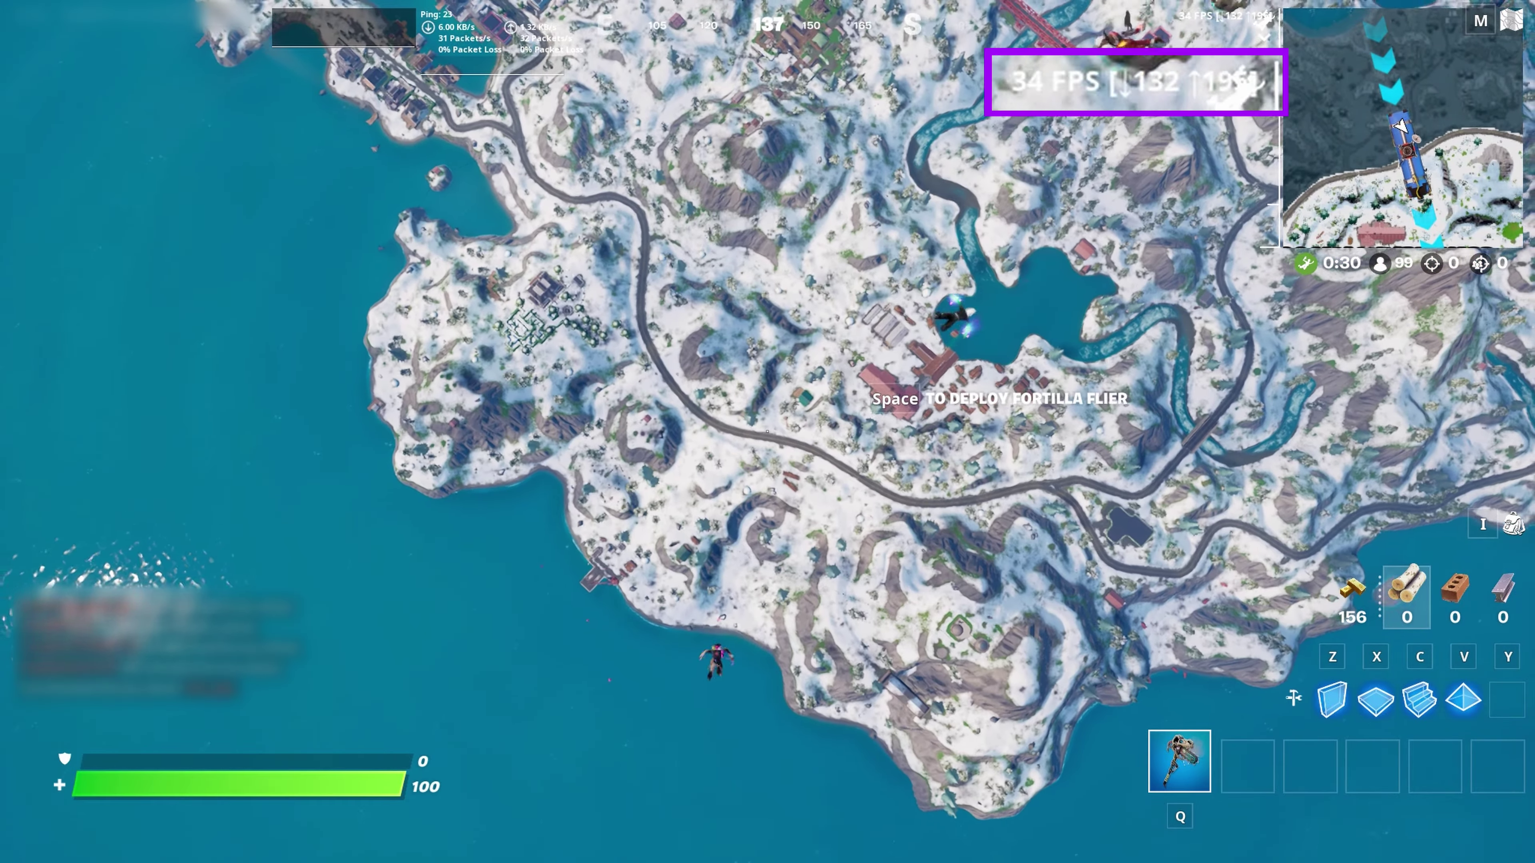